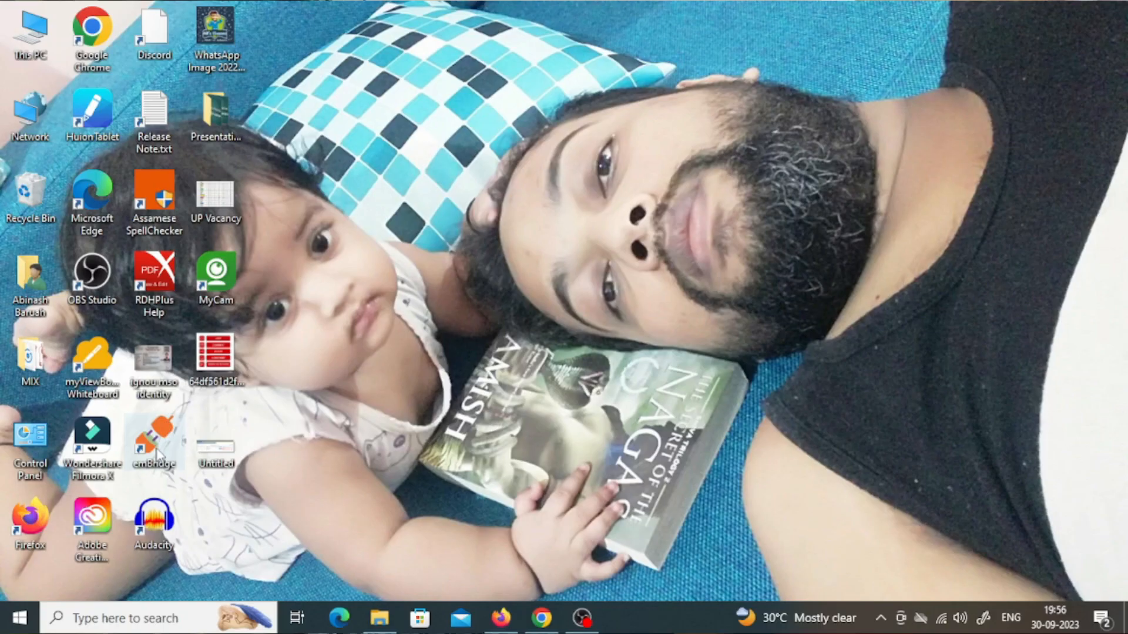
Step: Launch emBridge from the desktop, check its service status and hide its window
click(158, 451)
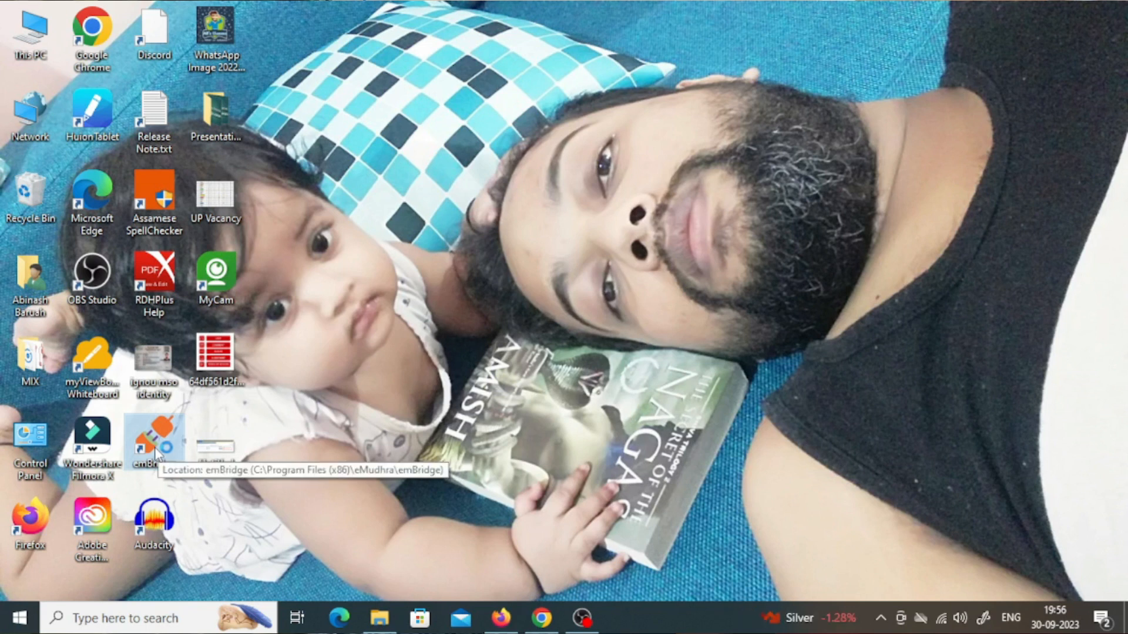
double_click(156, 453)
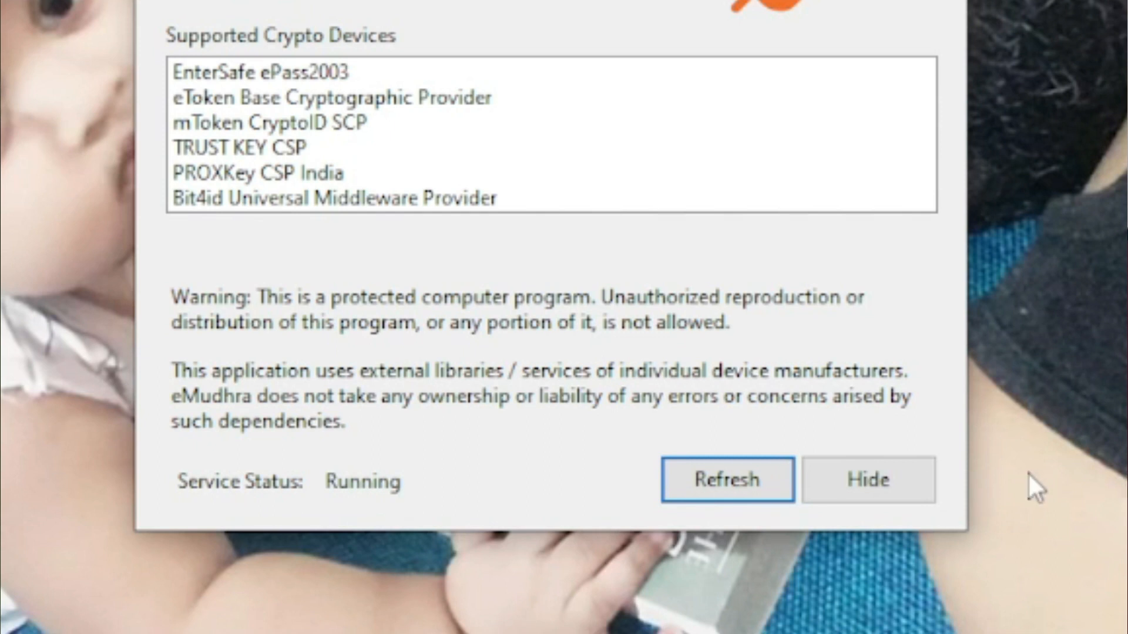
click(847, 489)
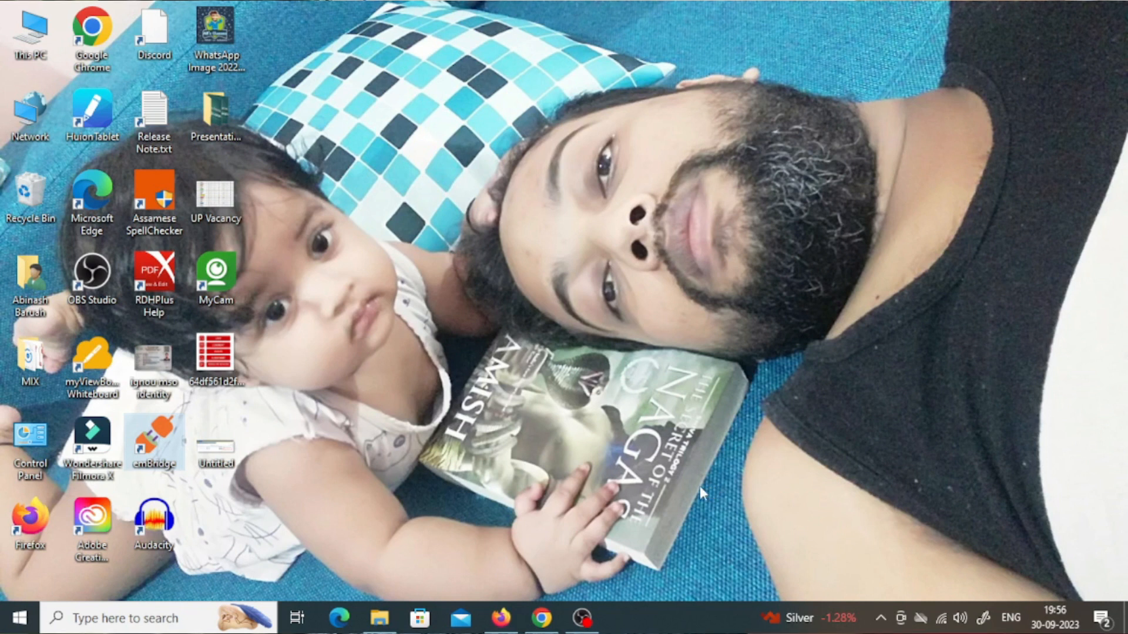
Step: Launch HyperPKI_HPY2003 Token Manager and check the background programs in the system tray for the token tool and emBridge
click(7, 616)
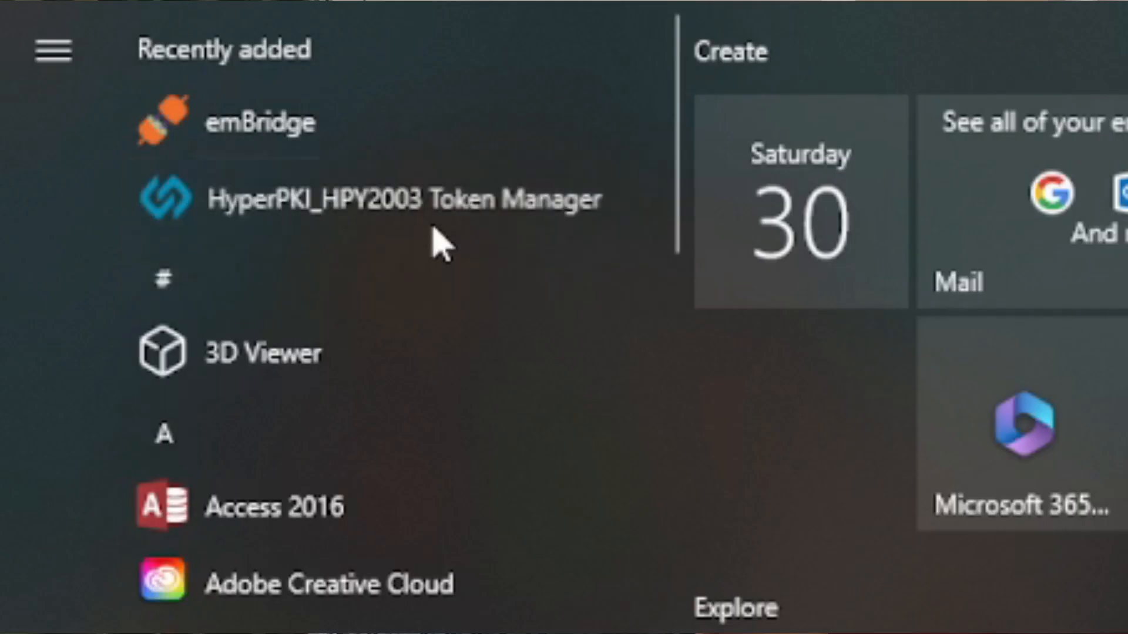
click(433, 230)
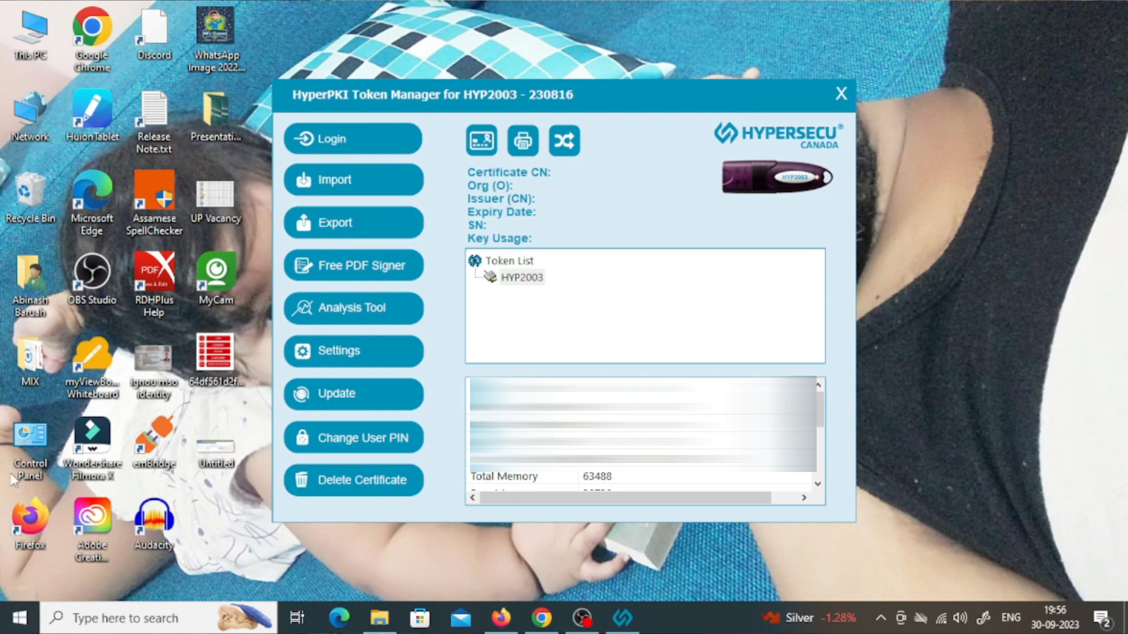
click(880, 618)
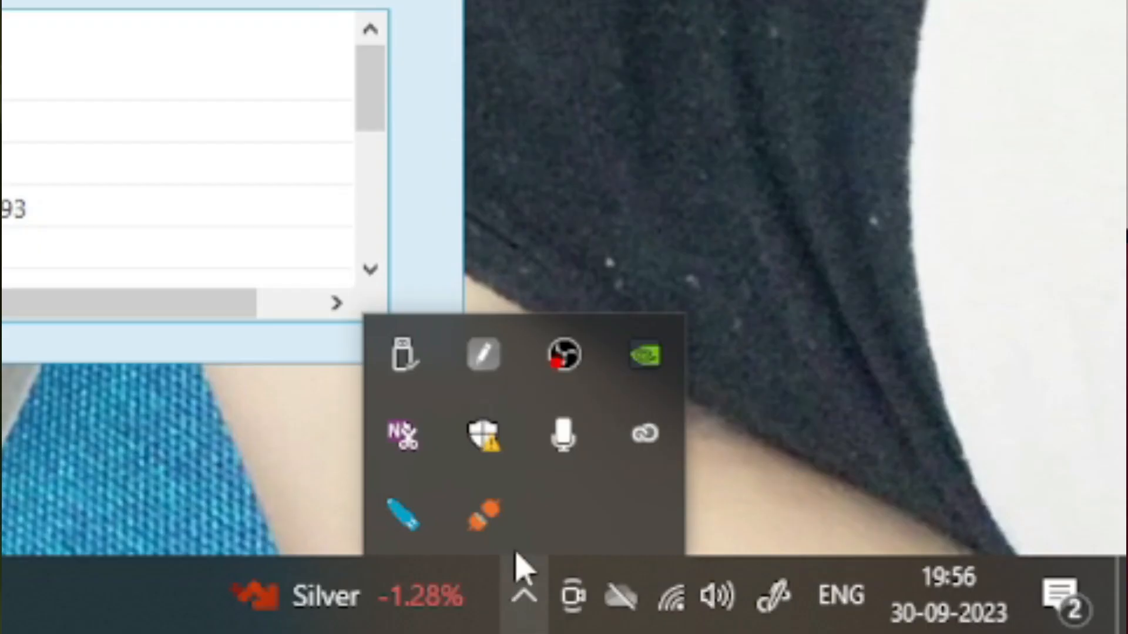
click(426, 518)
Step: Log in to the HYP2003 token by entering the user PIN
click(310, 143)
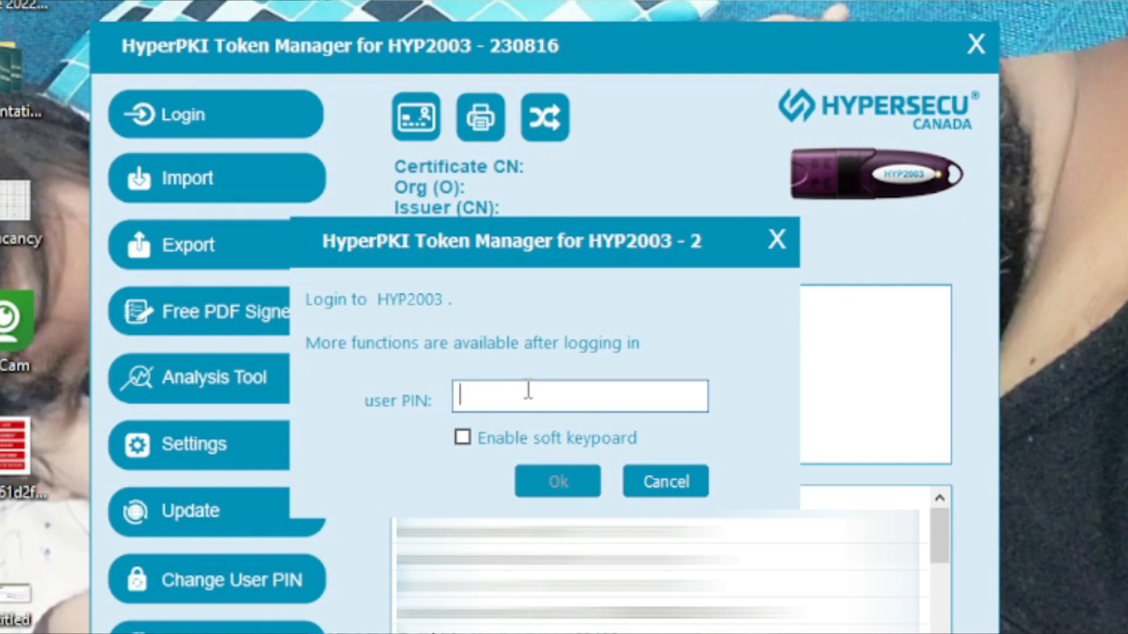
text(••••••••••)
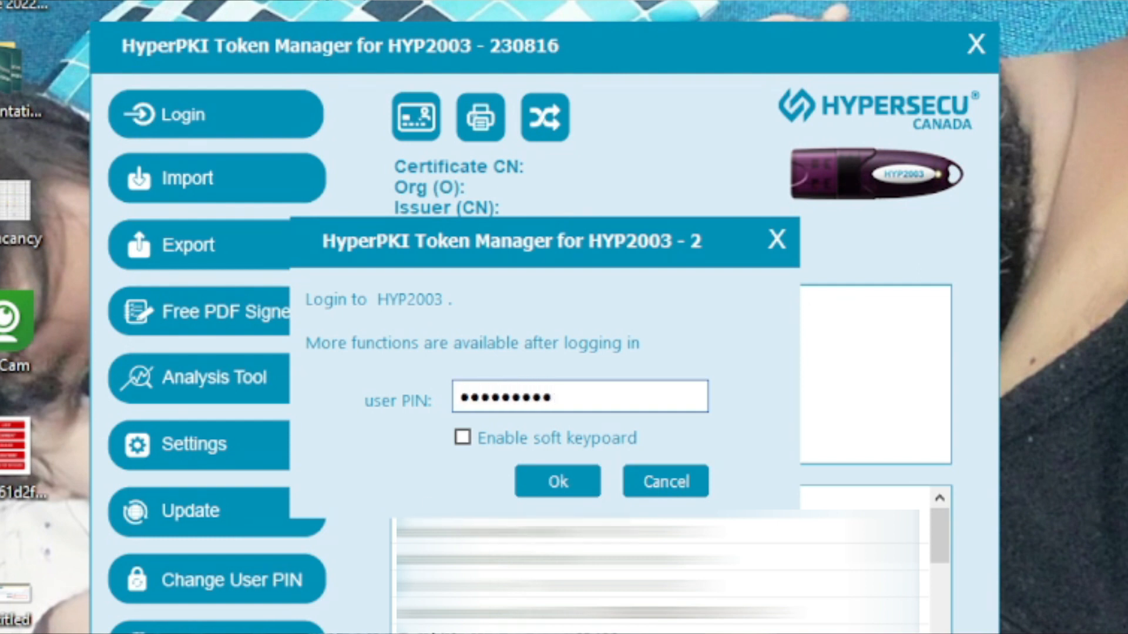
click(546, 493)
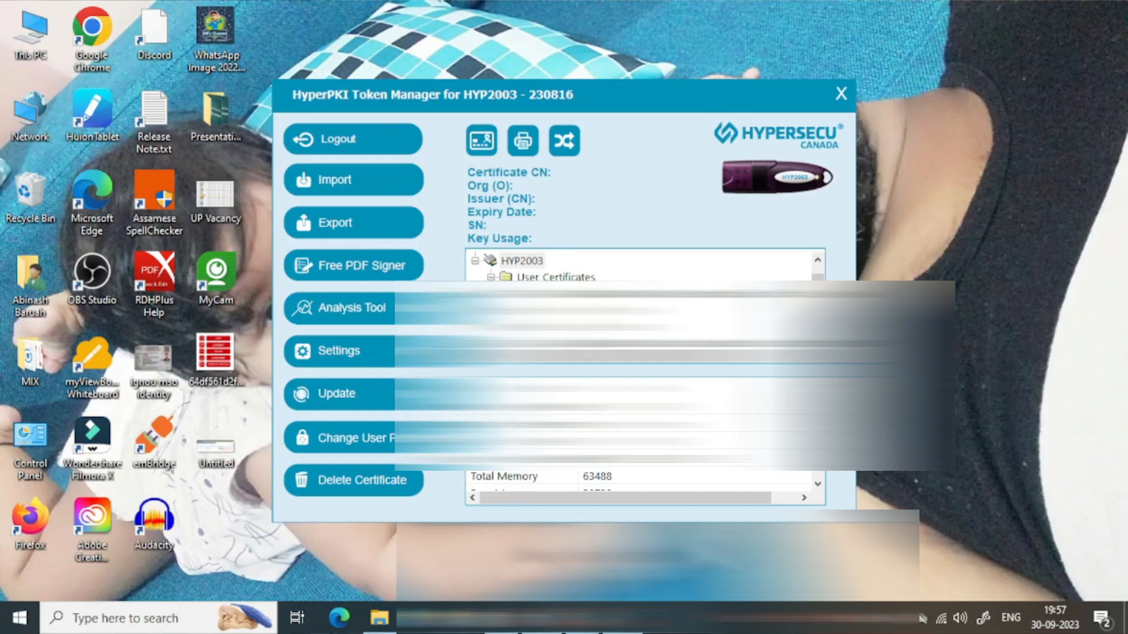
Step: Switch to Google Chrome and open fin.assam.gov.in
click(540, 618)
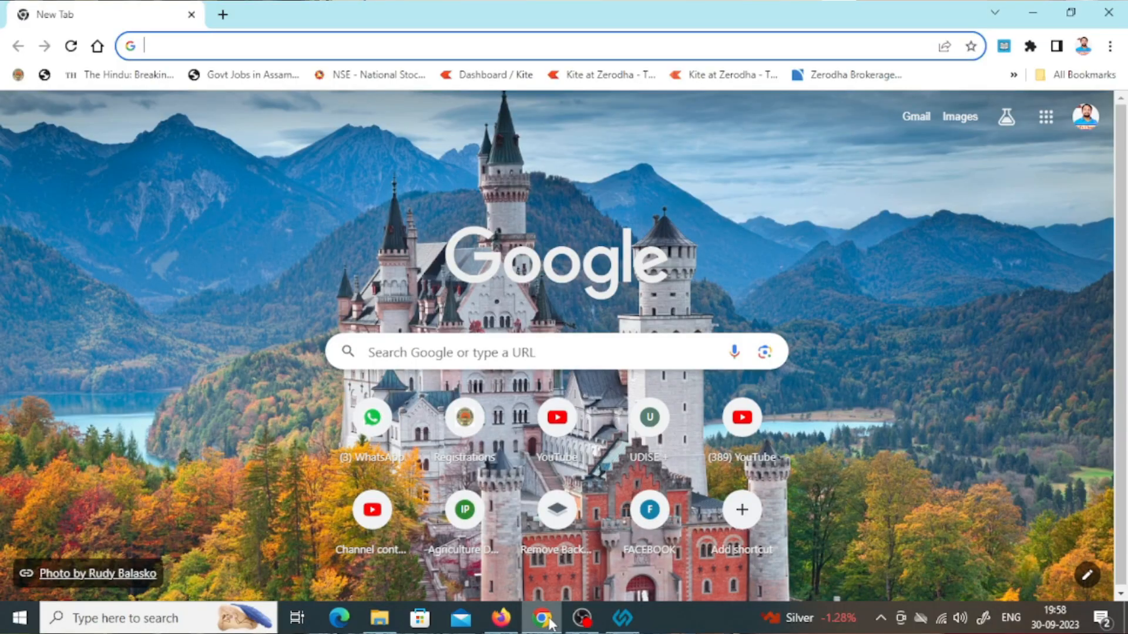
text(fin)
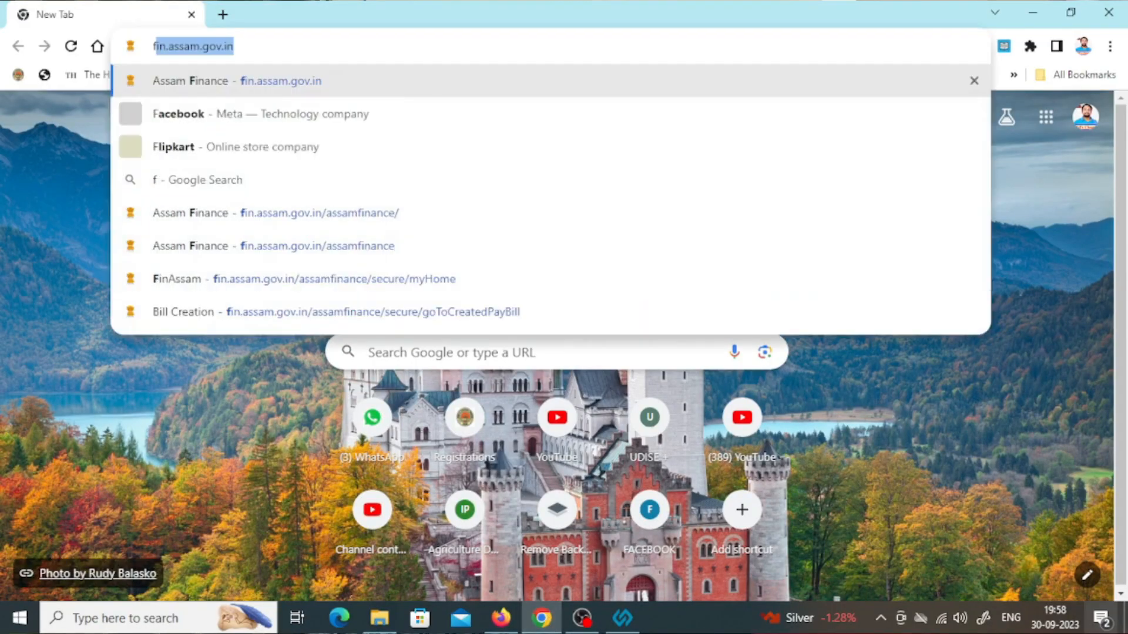
text(.ass)
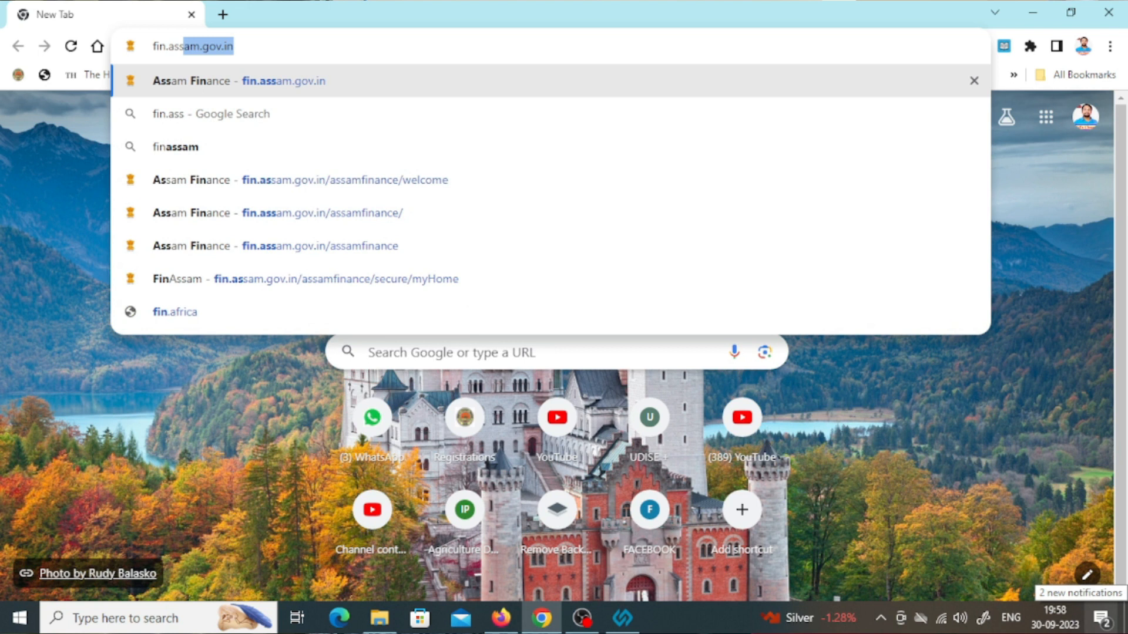
key(Return)
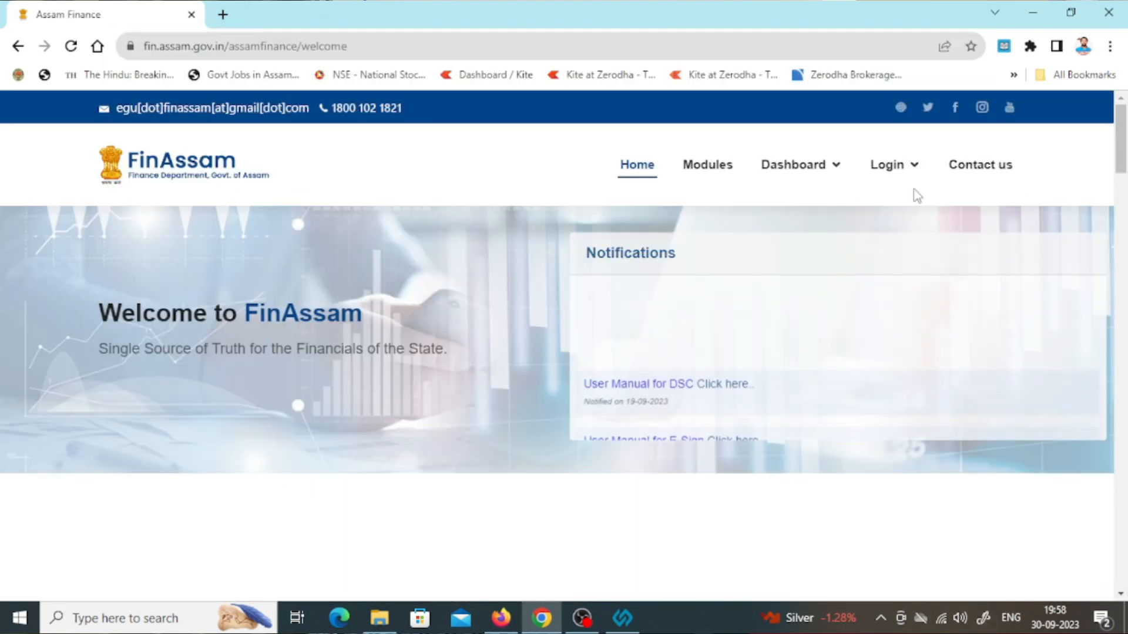
Step: Open the FinAssam login page and log in with the saved credentials
click(917, 170)
click(905, 222)
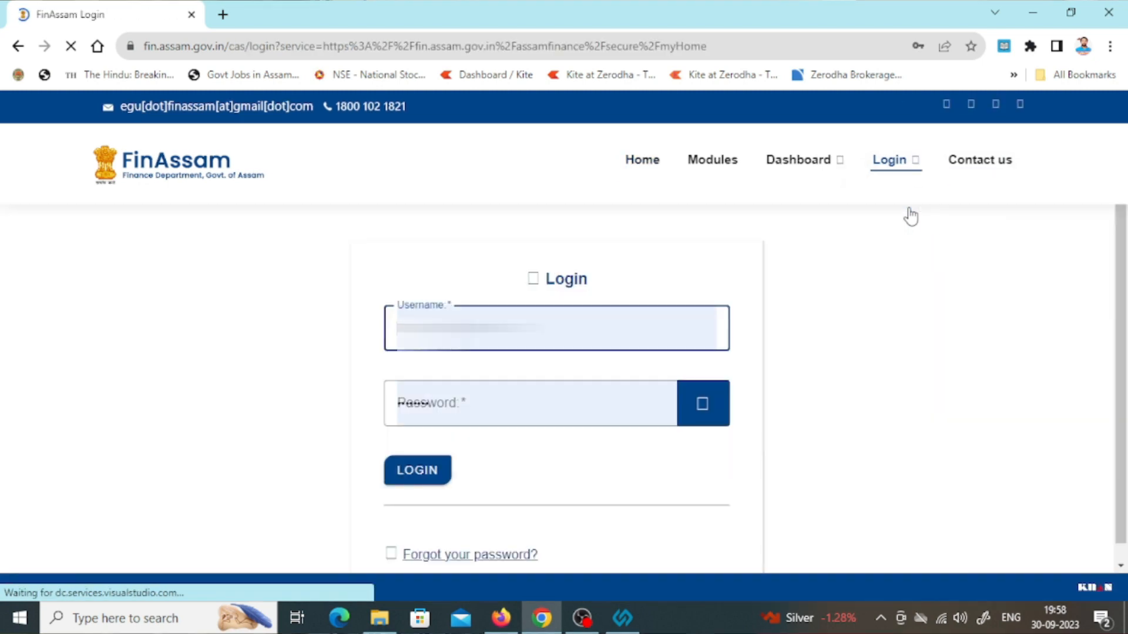
click(430, 470)
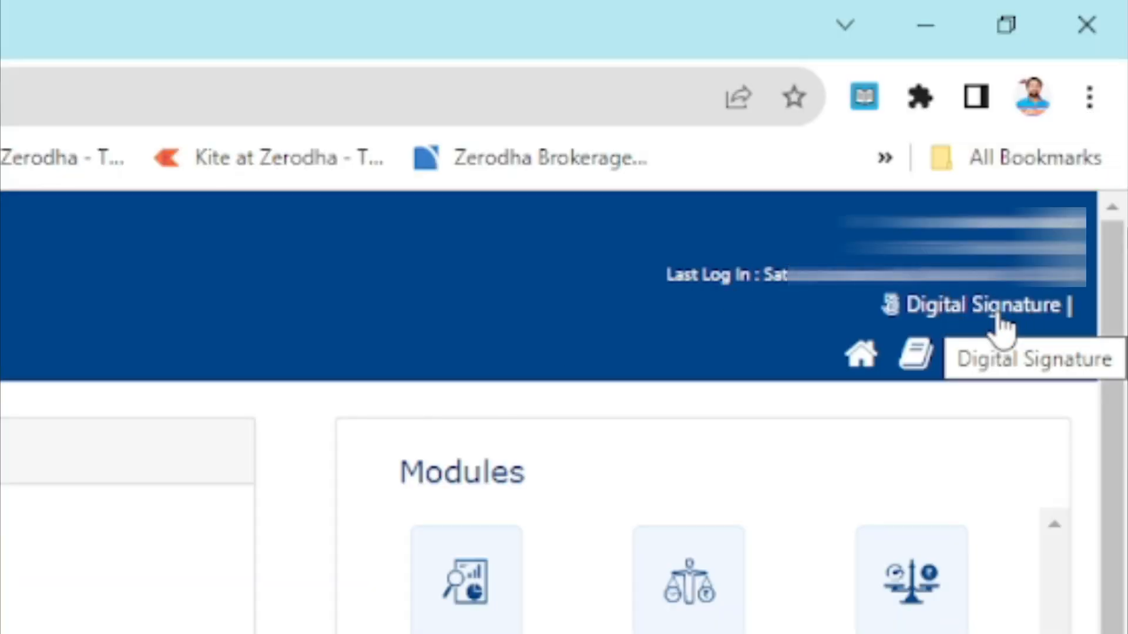
Step: Open the Digital Signature page and check the registered token's status
click(997, 317)
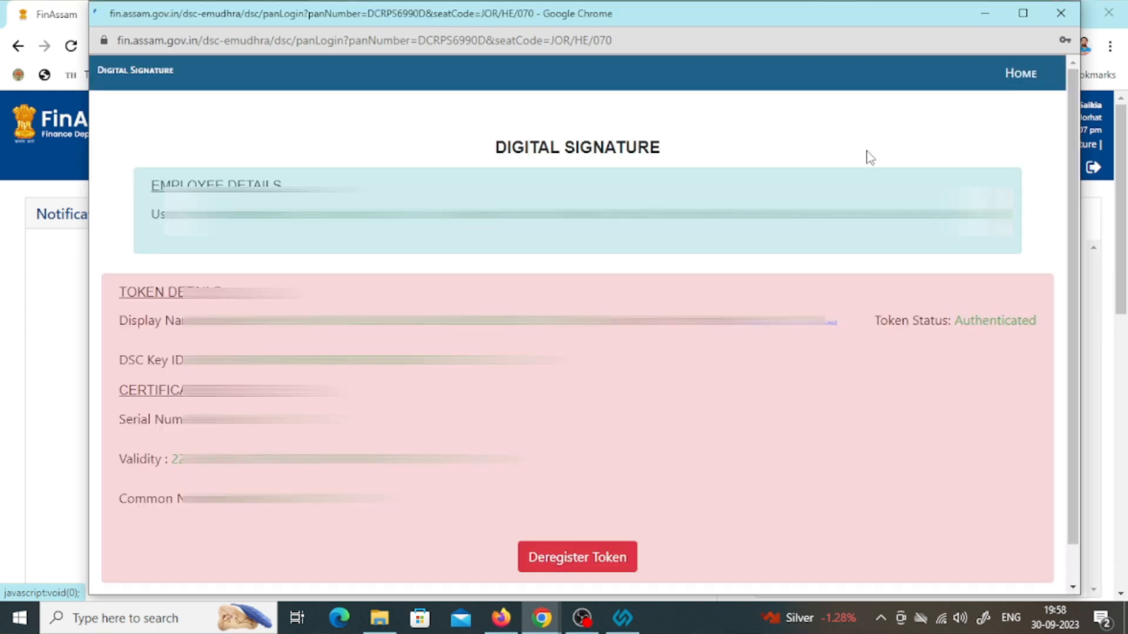
drag(956, 320, 1037, 322)
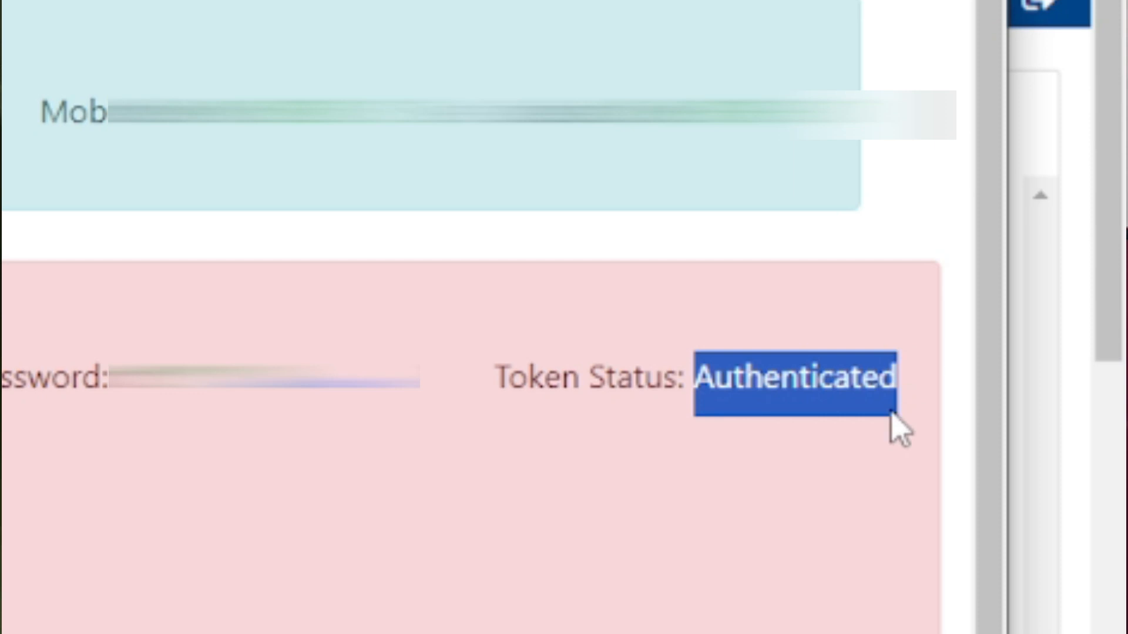
click(781, 484)
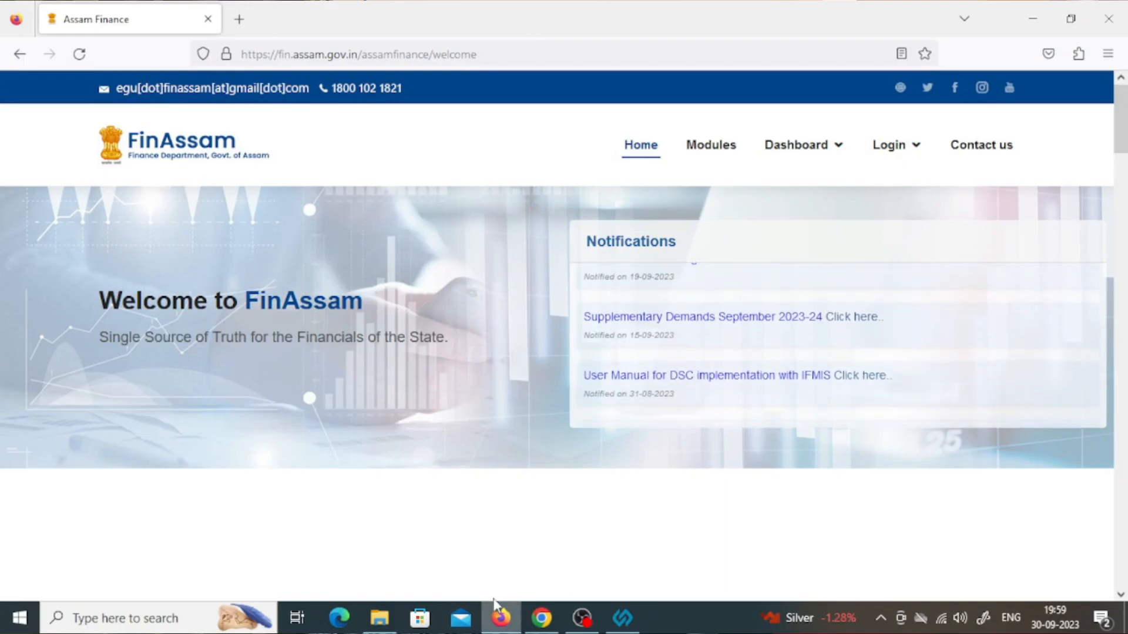
click(511, 615)
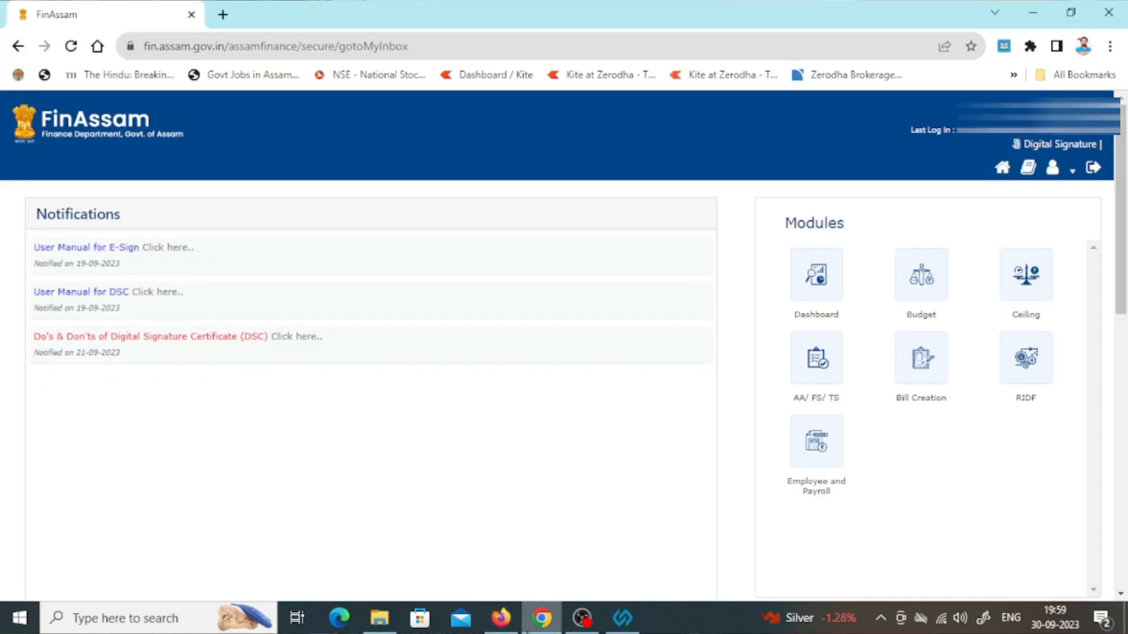
click(516, 615)
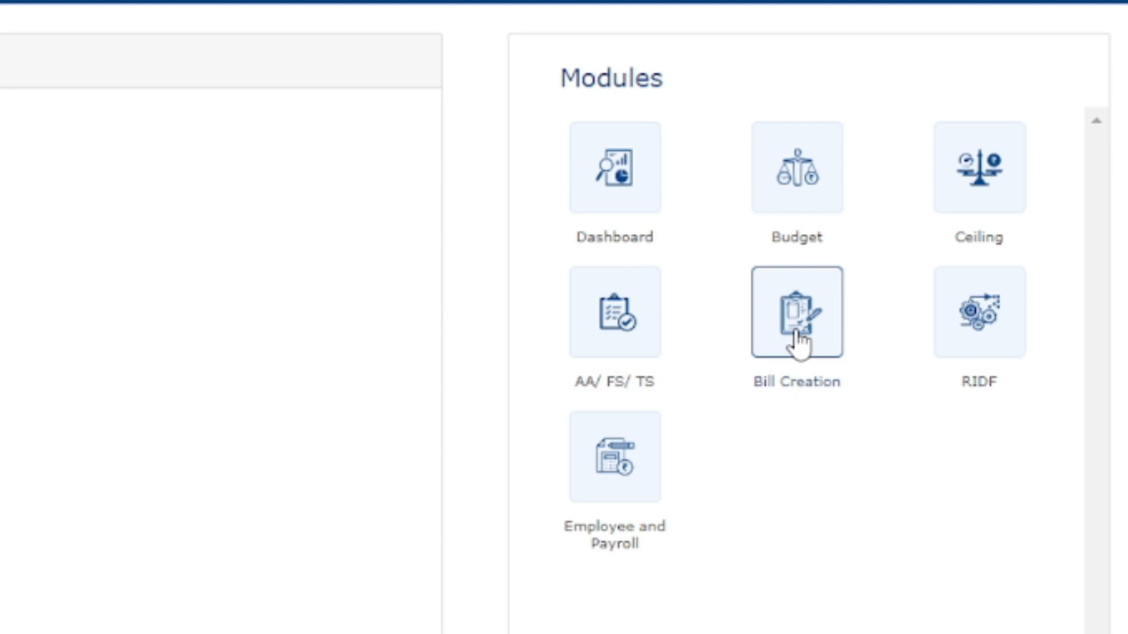
Step: Open Salary Bills in the Bill Creation module and start digitally signing the second September bill
click(799, 344)
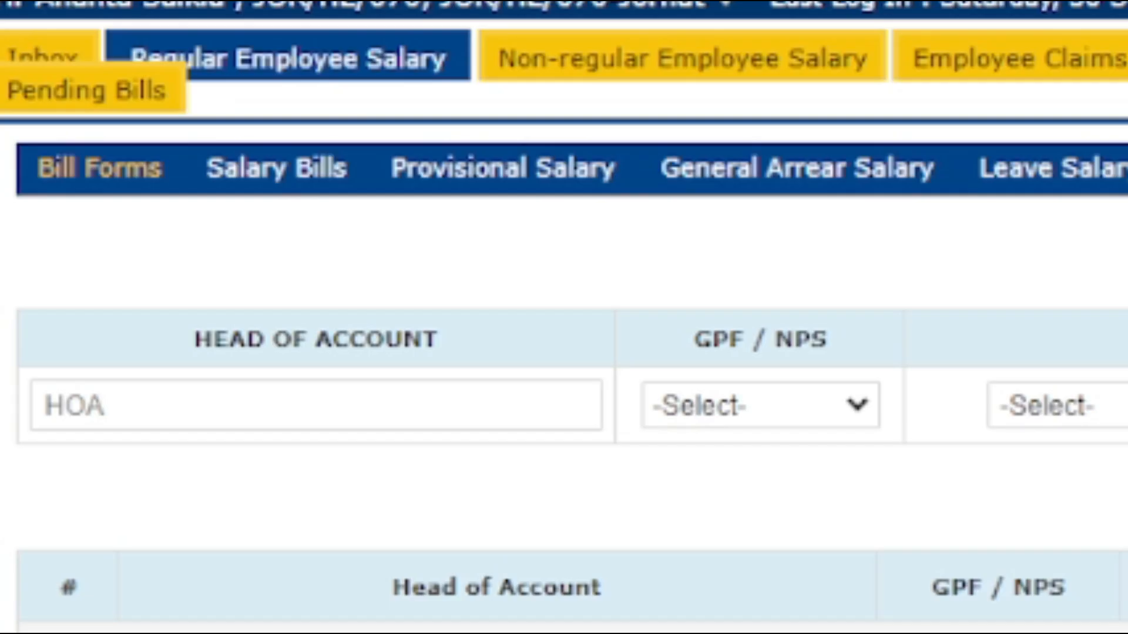
click(211, 188)
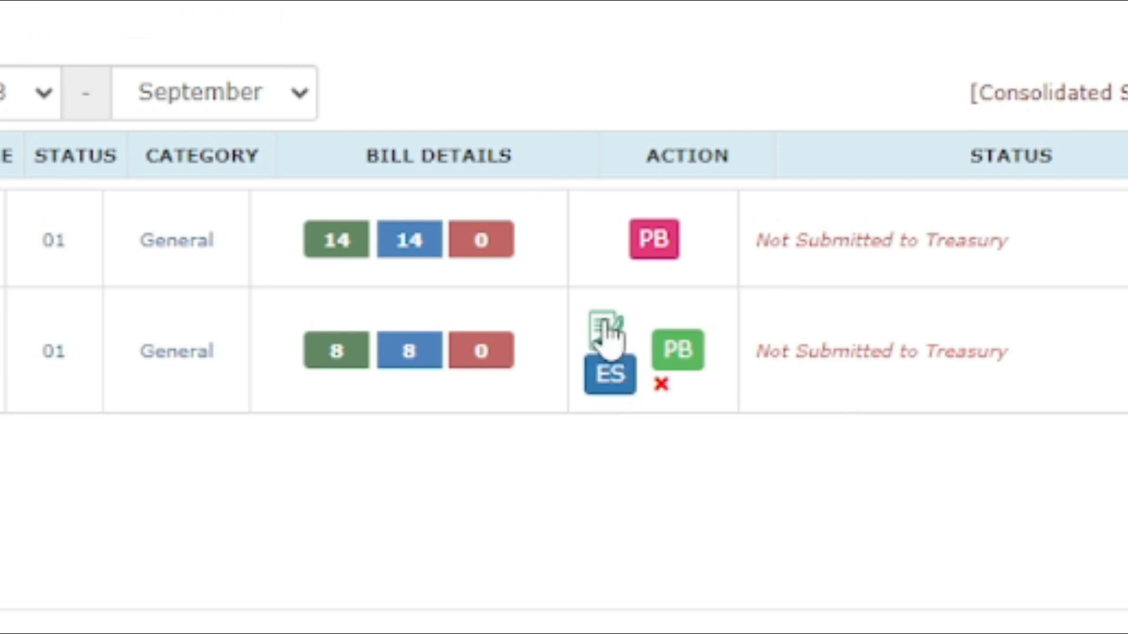
click(607, 330)
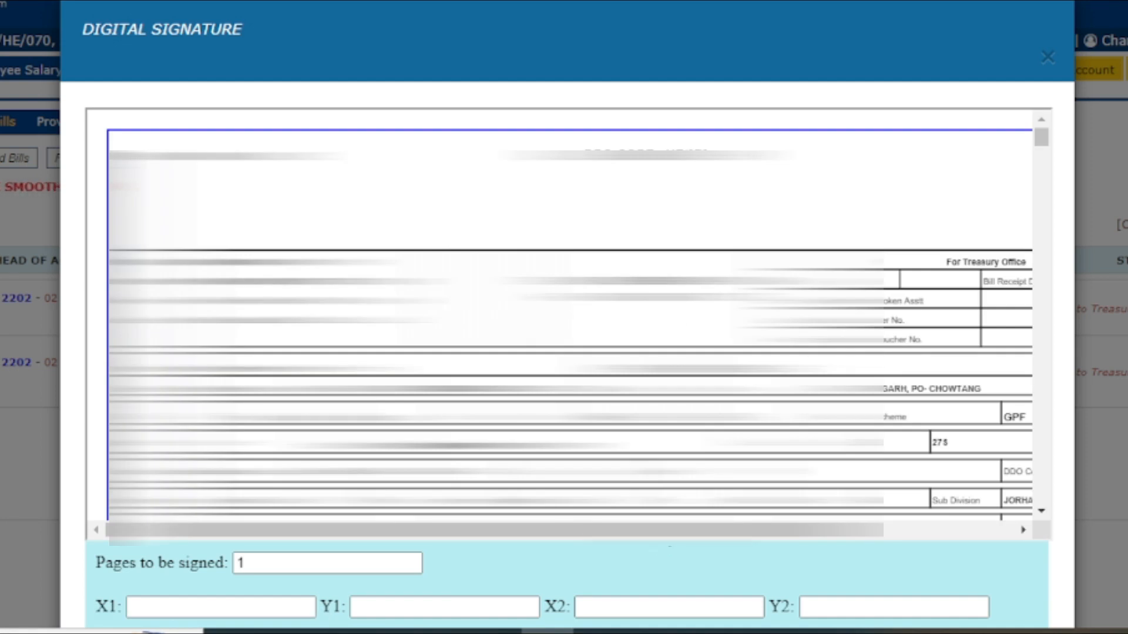
Step: Examine the pay bill preview and its signing fields to locate the "Signature of DDO" spots on the pages
scroll(946, 451, down, 5)
scroll(946, 450, down, 8)
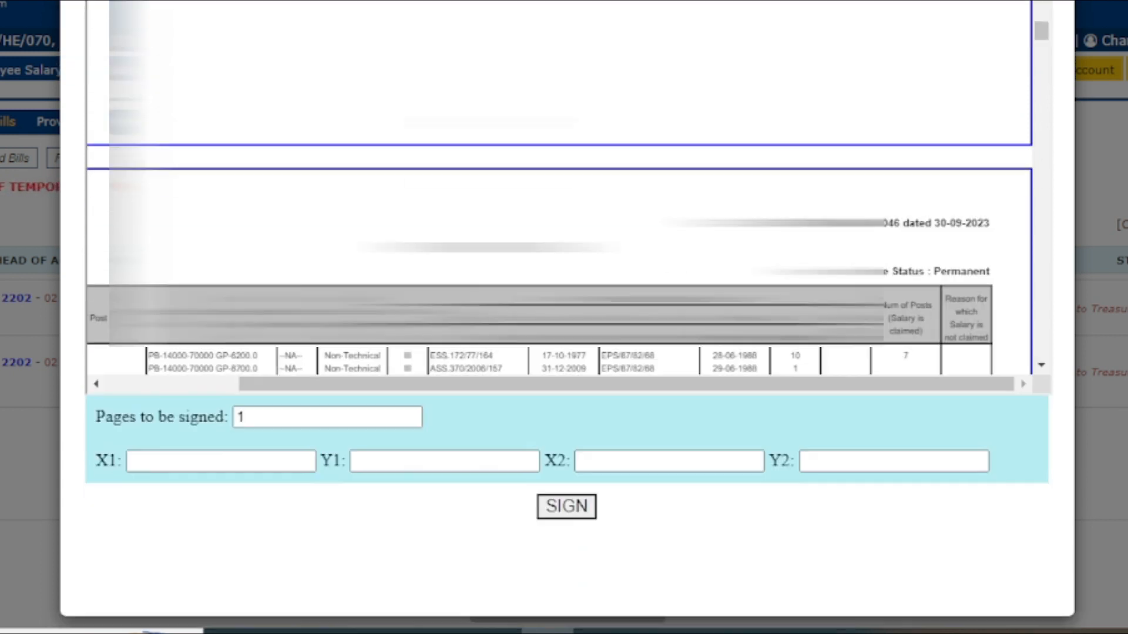
scroll(324, 404, down, 1)
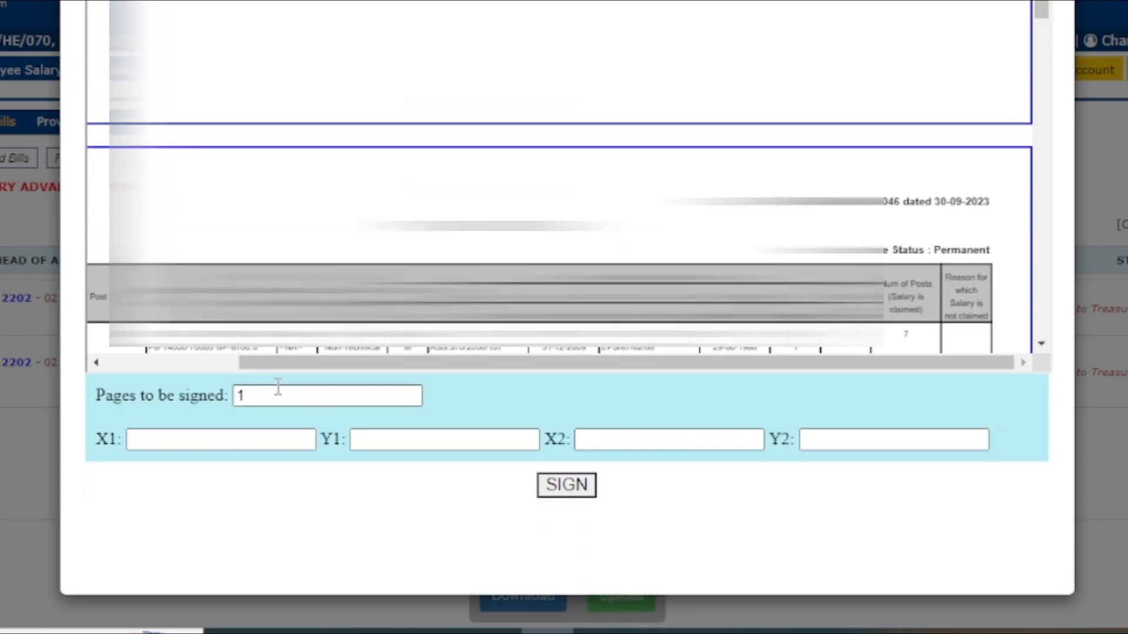
scroll(558, 235, up, 3)
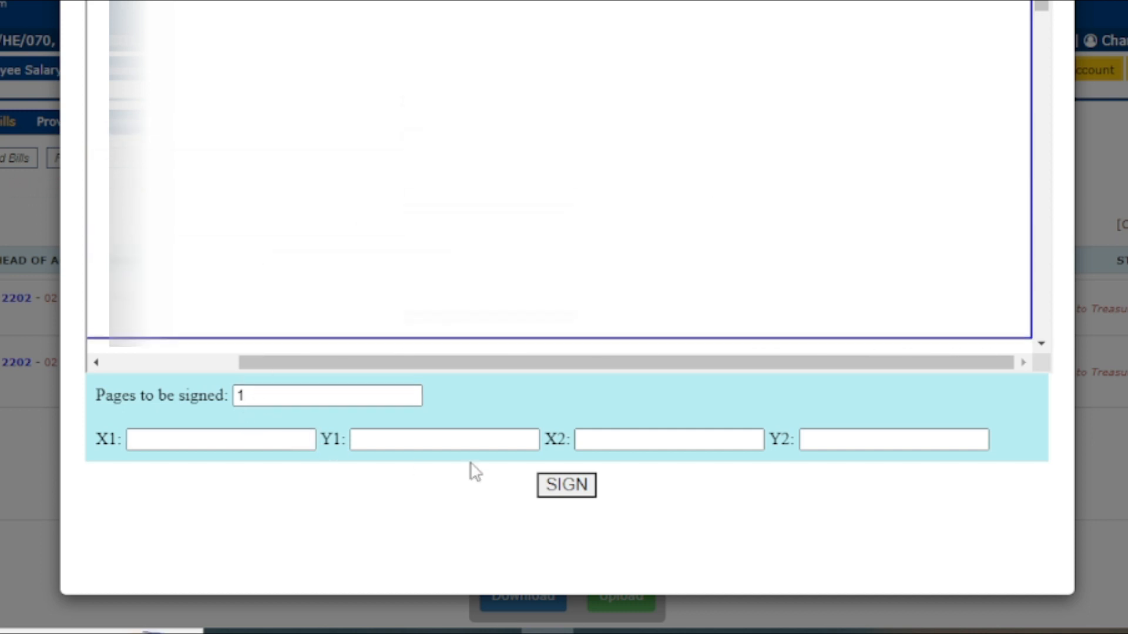
scroll(557, 176, up, 10)
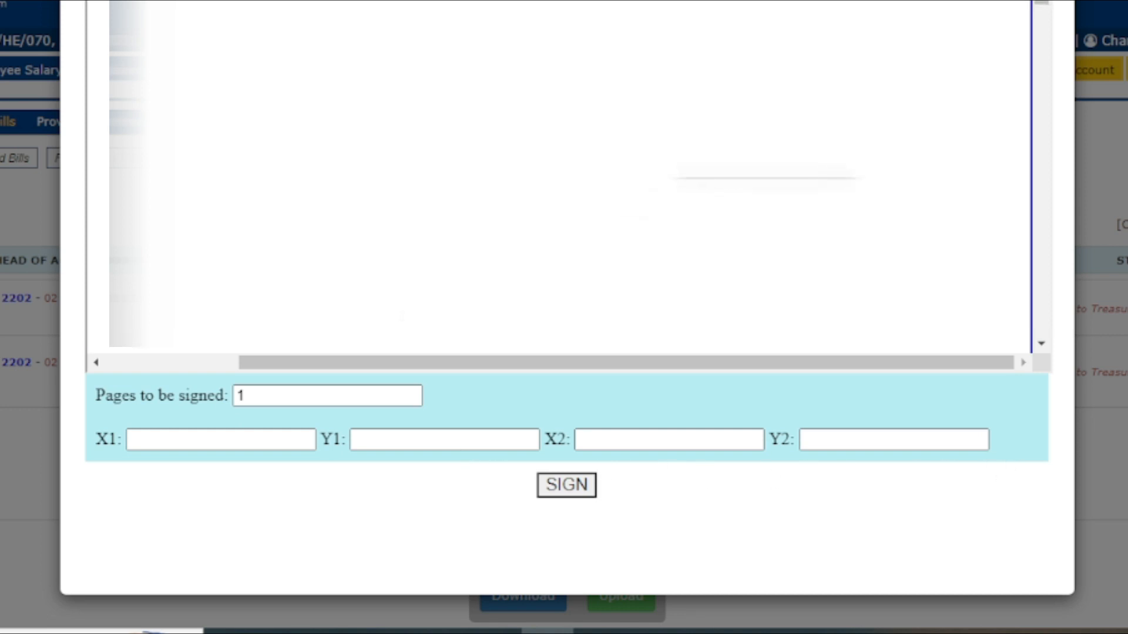
scroll(558, 176, down, 10)
scroll(558, 176, down, 3)
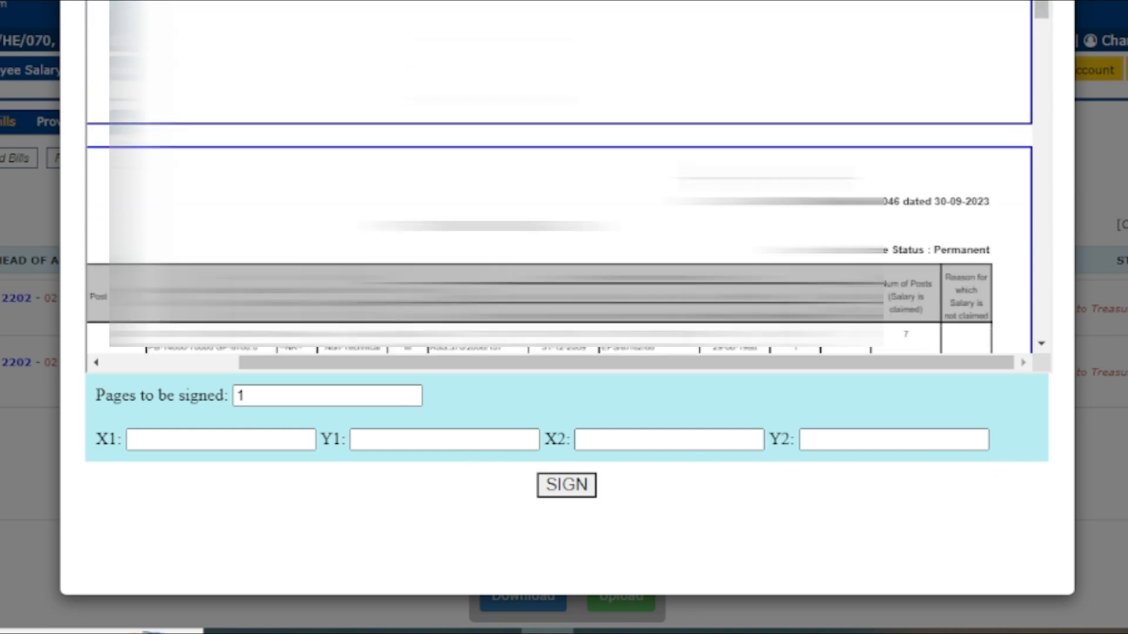
scroll(558, 176, up, 5)
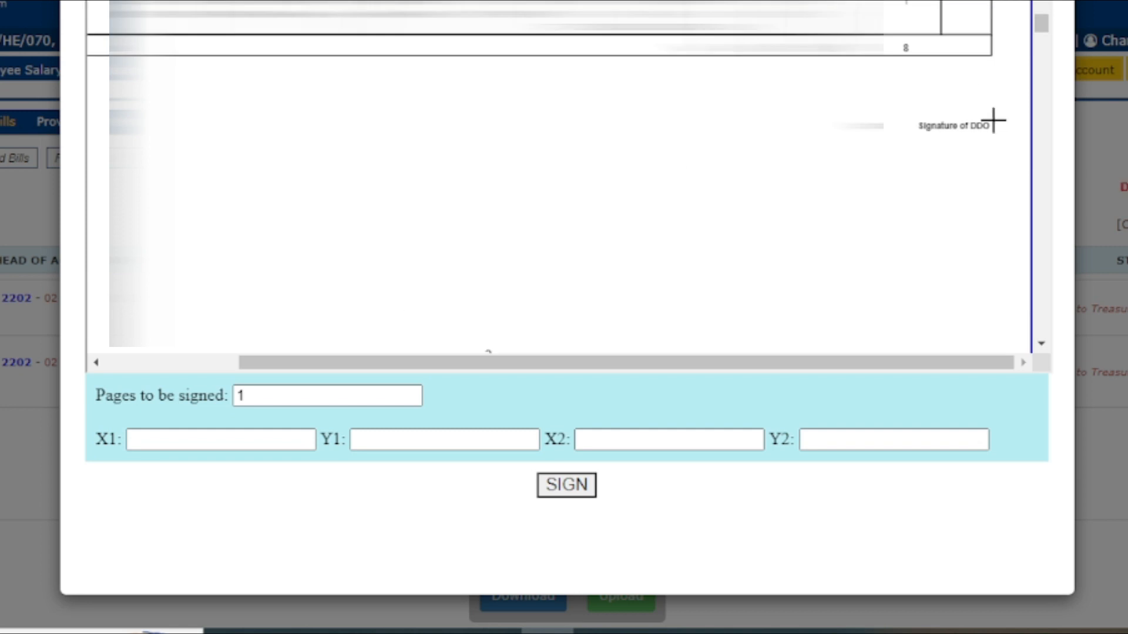
scroll(558, 177, down, 2)
scroll(557, 176, up, 4)
scroll(558, 176, down, 7)
scroll(558, 176, up, 5)
scroll(558, 176, up, 1)
scroll(558, 176, down, 3)
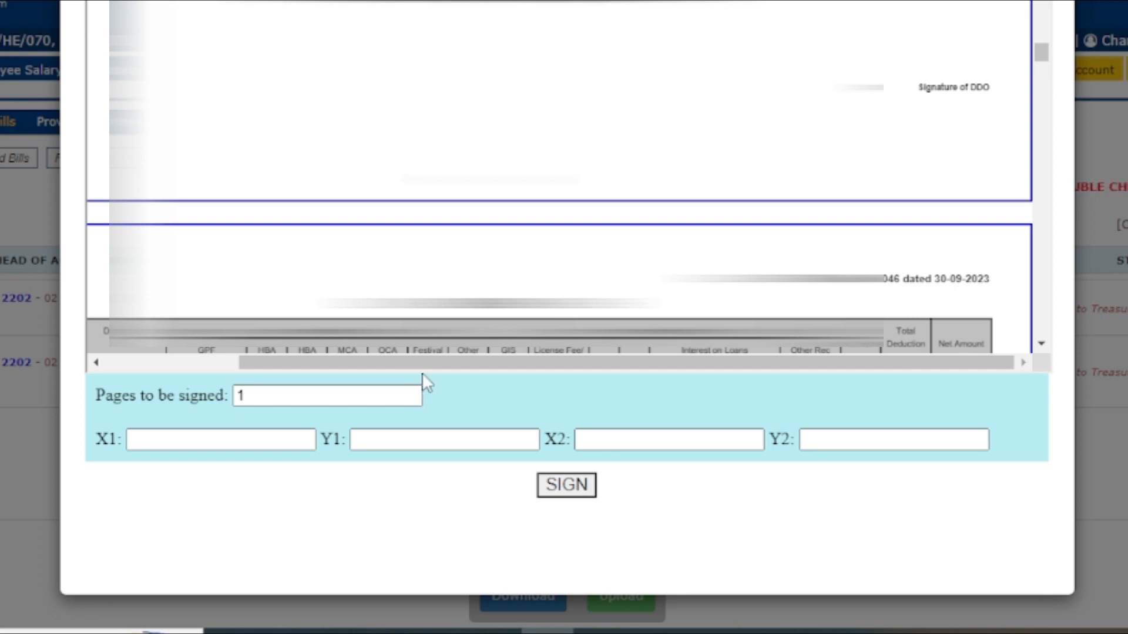
scroll(508, 349, down, 3)
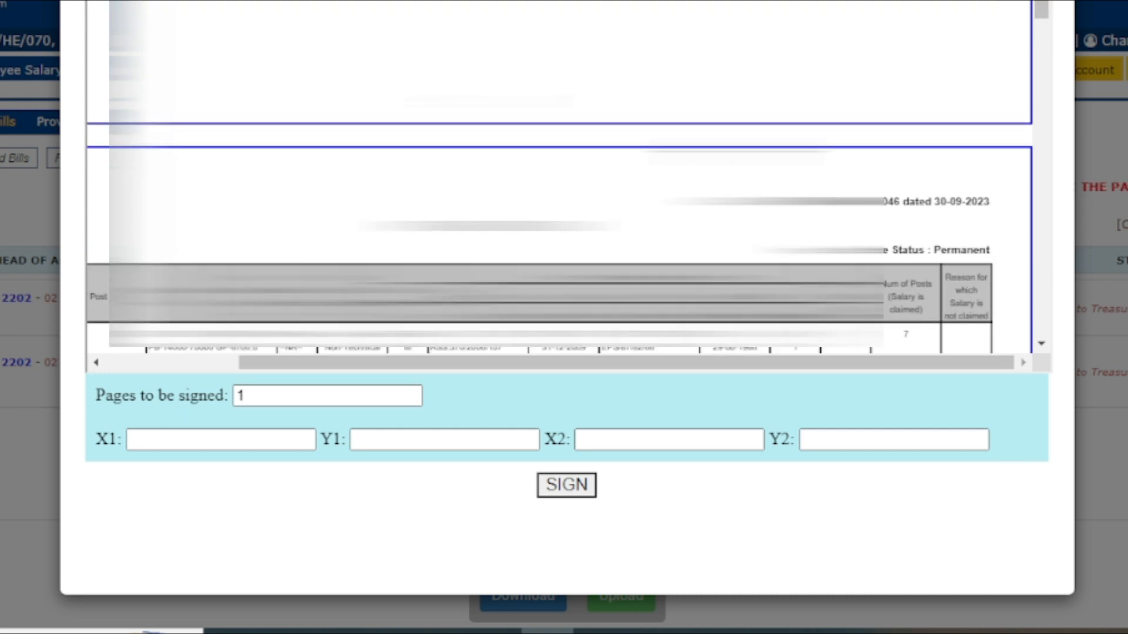
scroll(737, 151, up, 14)
scroll(737, 152, down, 13)
scroll(972, 100, down, 5)
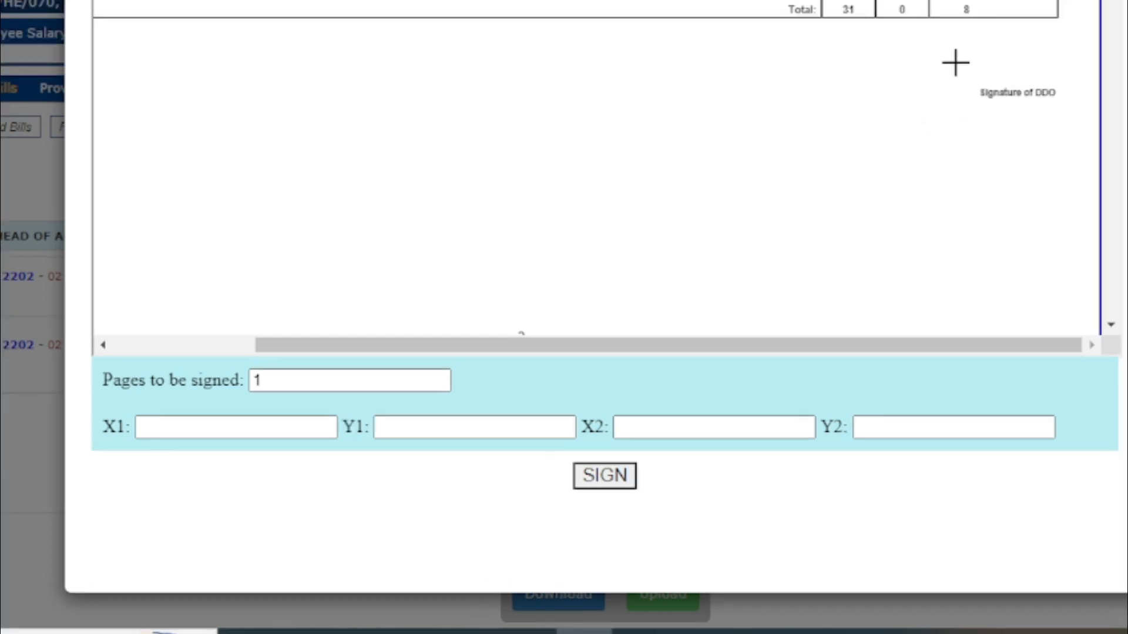
Step: Digitally sign the pay bill with the signature placed just above "Signature of DDO" on page 3, and review the signed document
click(948, 64)
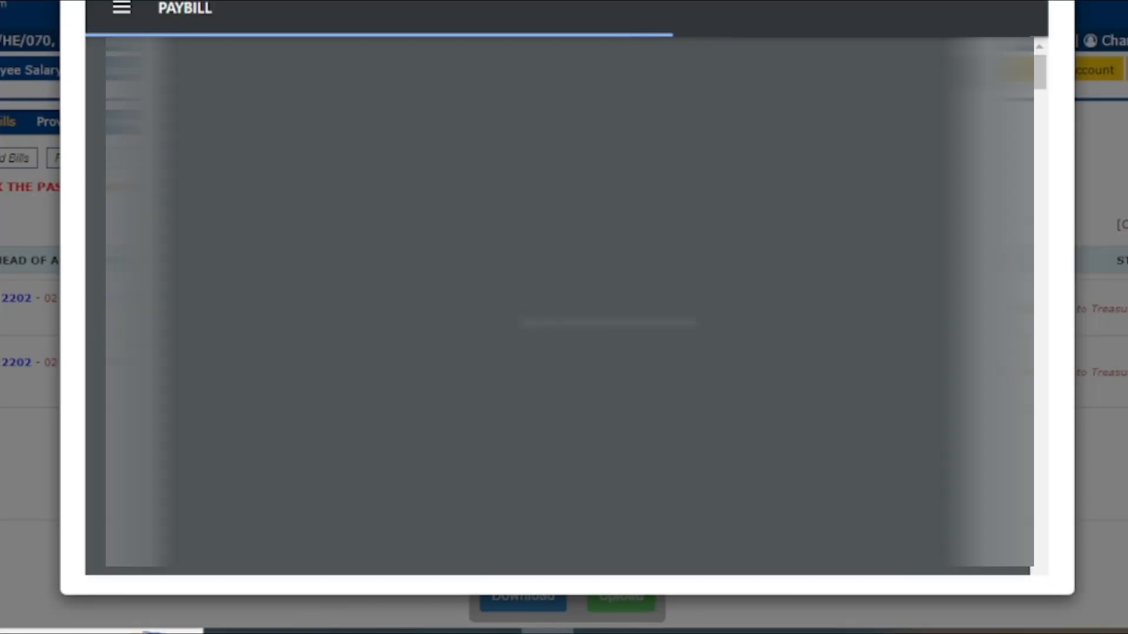
scroll(569, 305, down, 15)
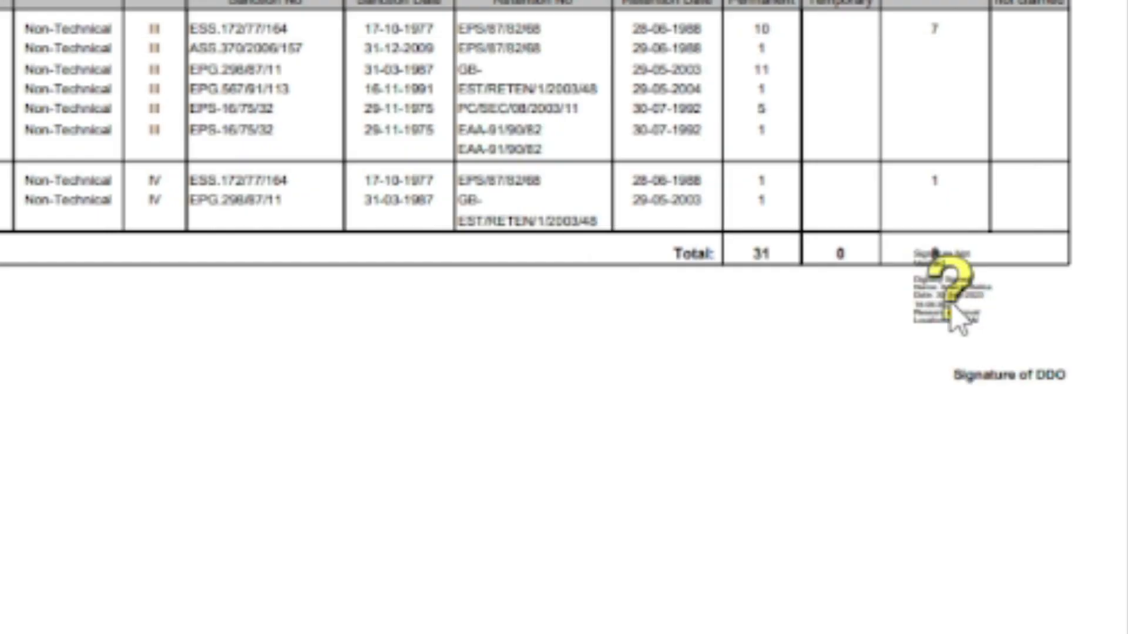
scroll(928, 220, down, 2)
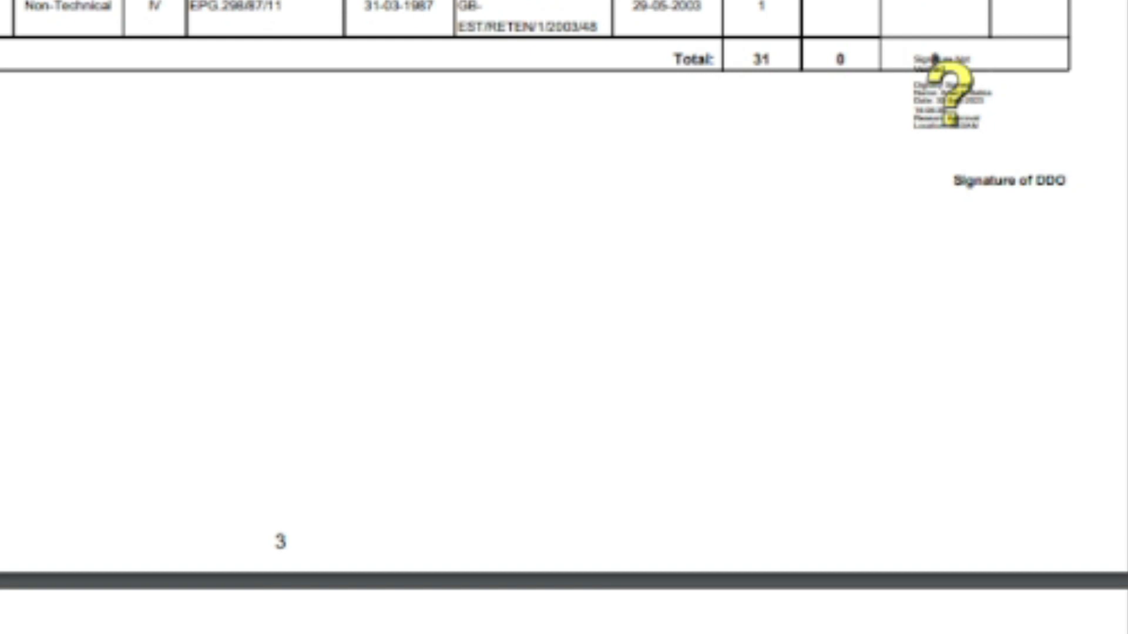
Step: Save the signed pay bill as a PDF, and close the signed document after reviewing its remaining pages
key(ctrl+s)
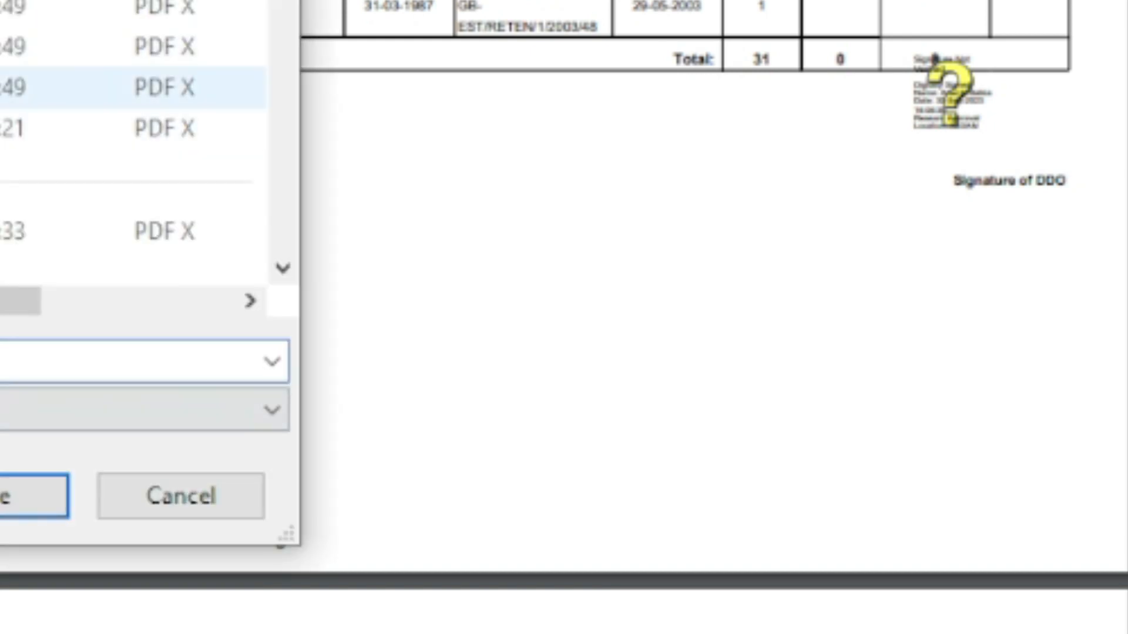
click(7, 496)
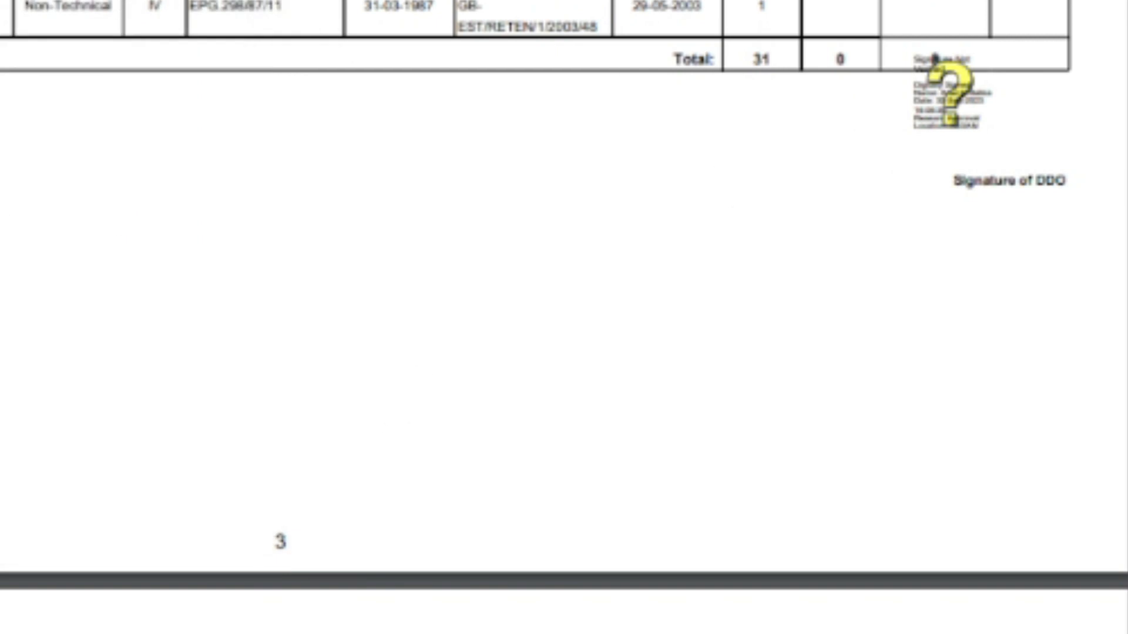
scroll(989, 284, down, 15)
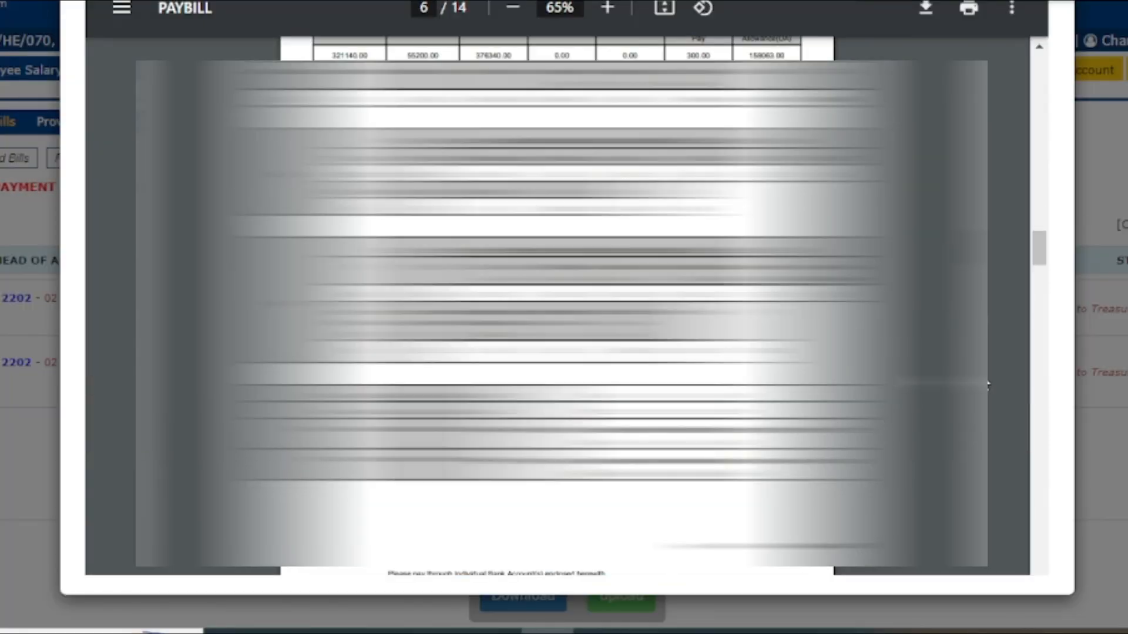
scroll(987, 382, down, 10)
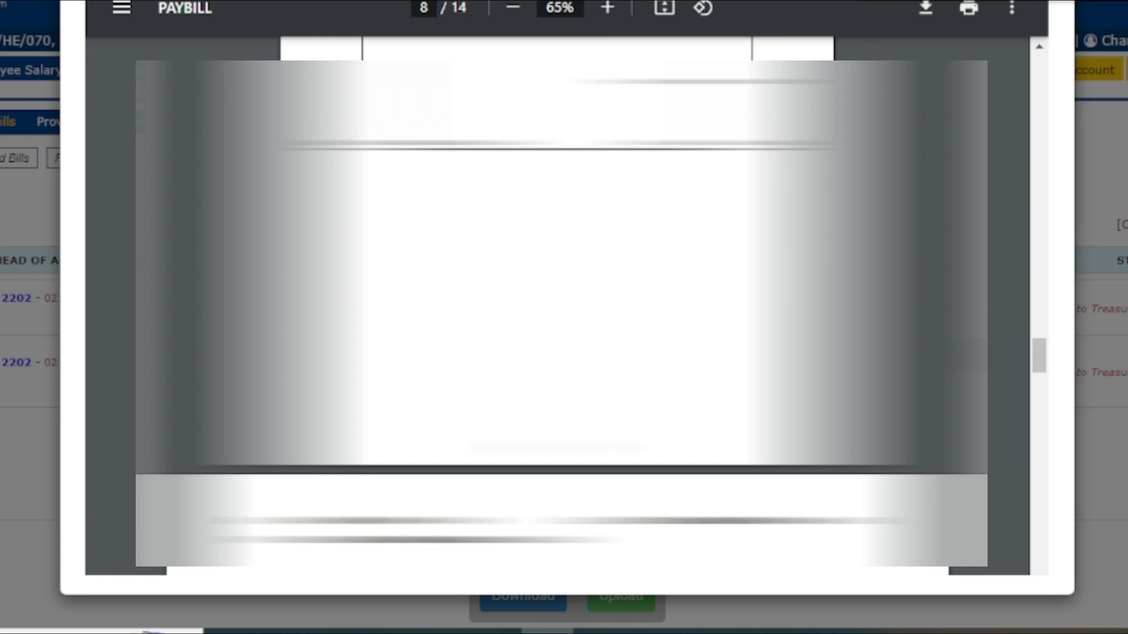
scroll(566, 317, up, 3)
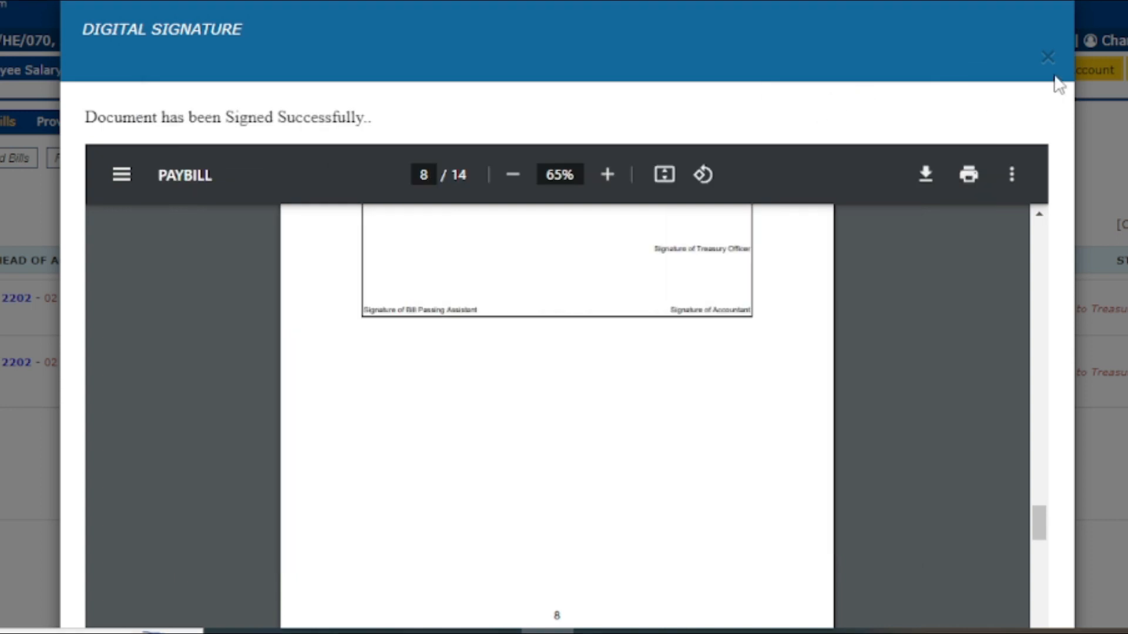
click(1049, 57)
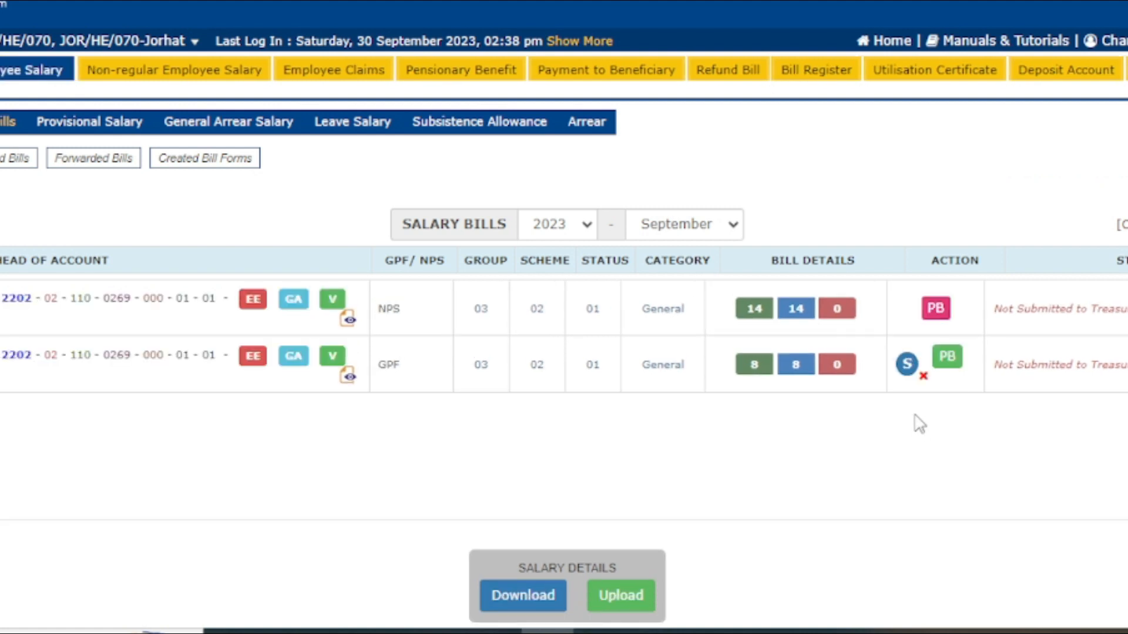
Step: Submit the signed GPF salary bill for September 2023 to Treasury and check its submission status in the bills list
click(905, 366)
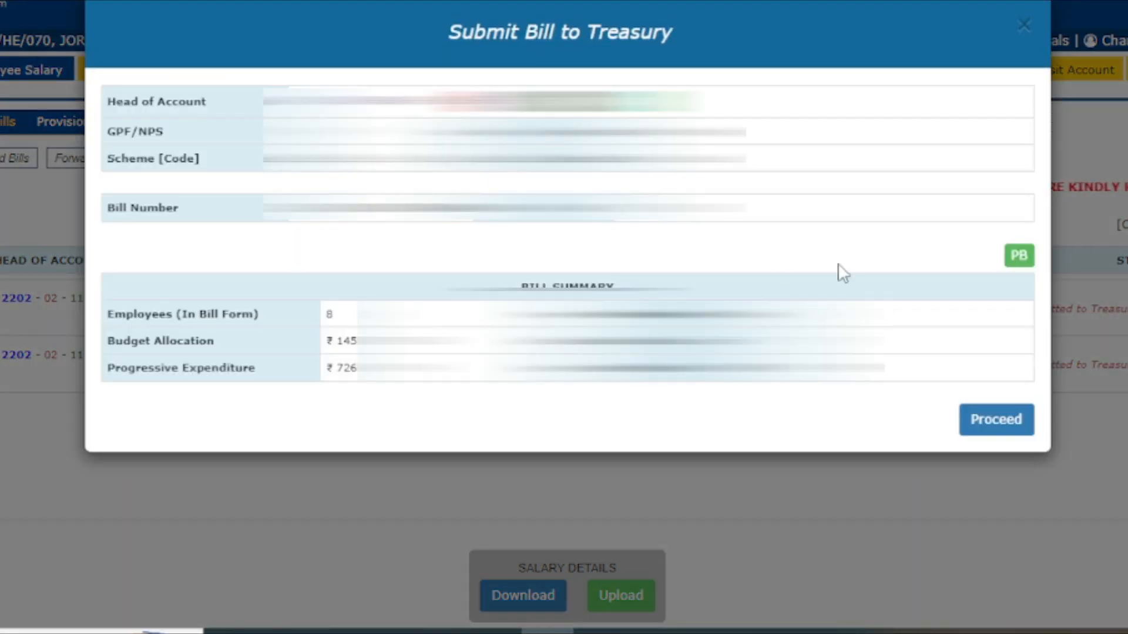
click(997, 430)
click(918, 432)
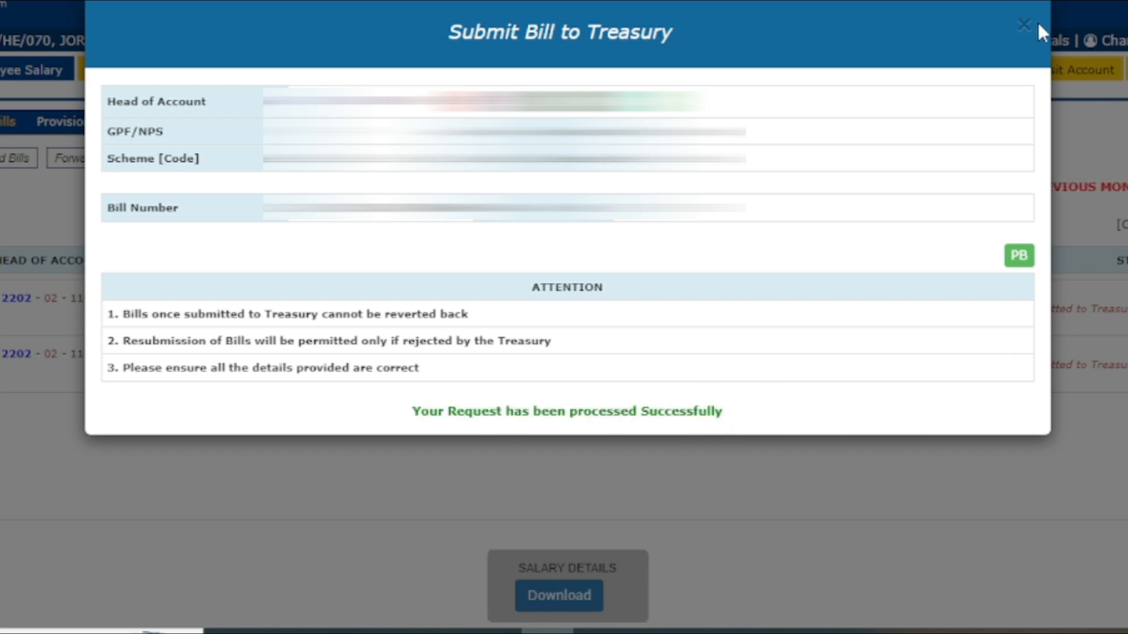
click(1022, 25)
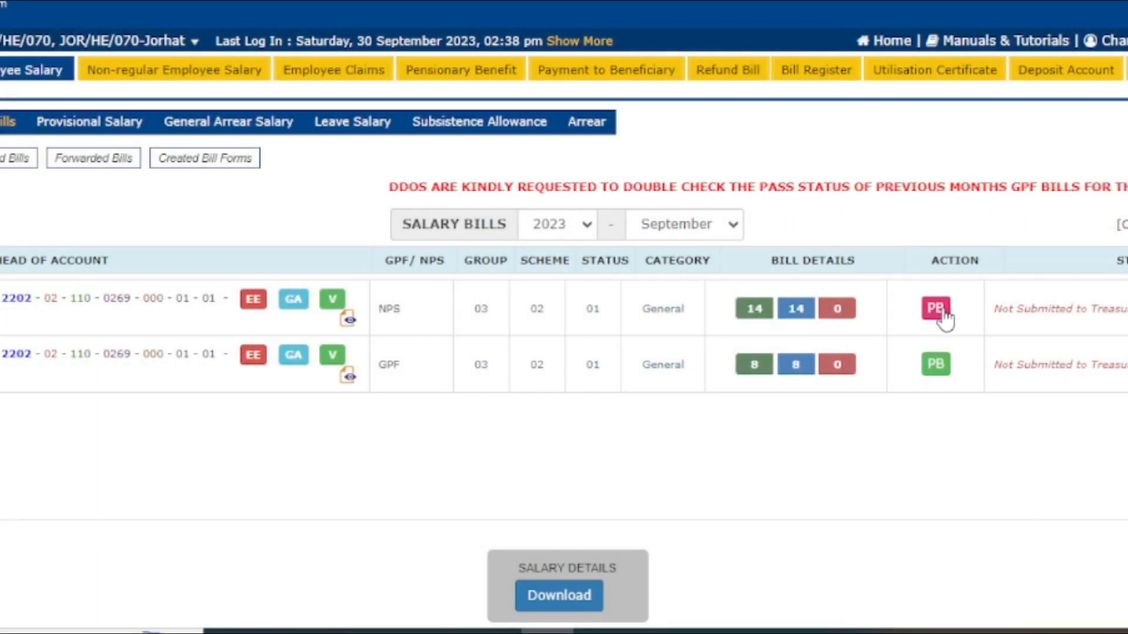
click(797, 364)
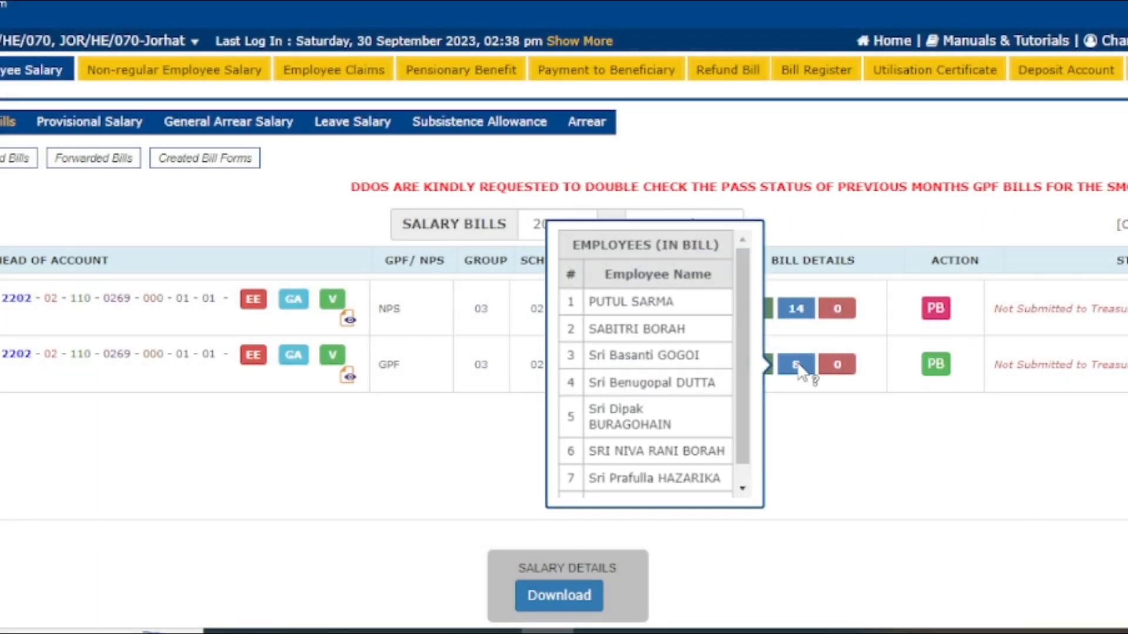
click(910, 429)
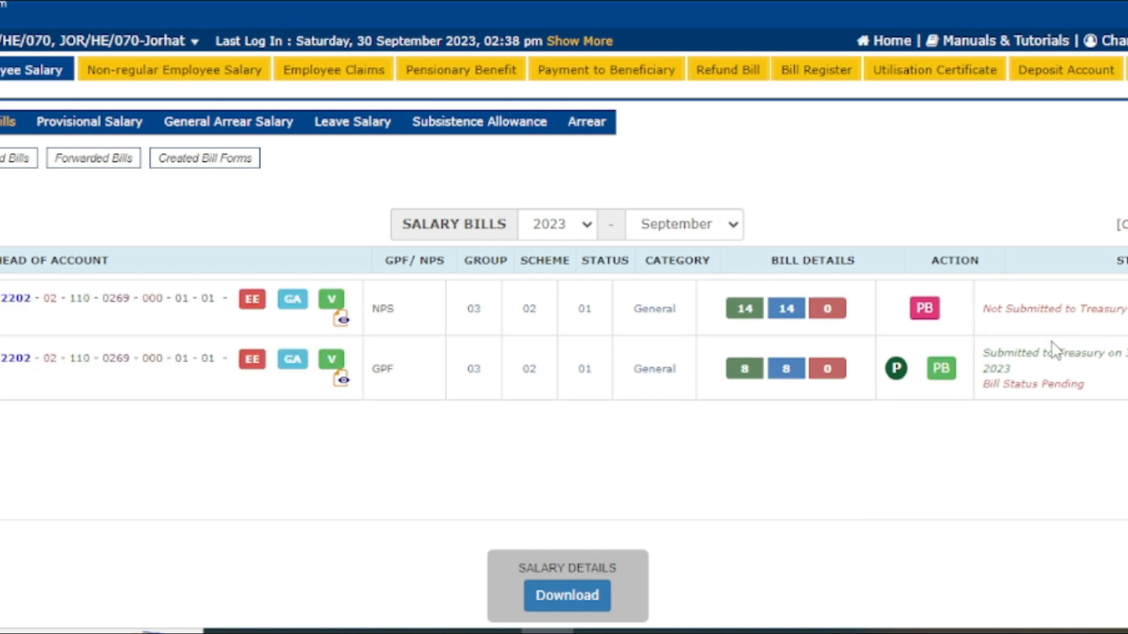
Step: Generate the pay bill for the NPS salary bill of September 2023
click(924, 309)
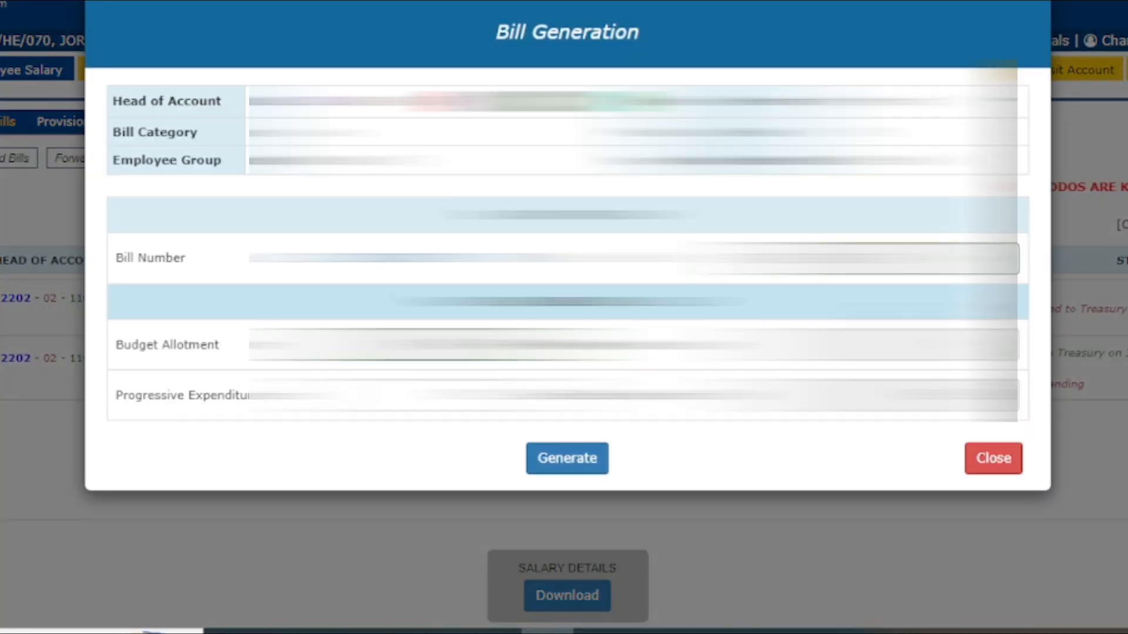
click(589, 464)
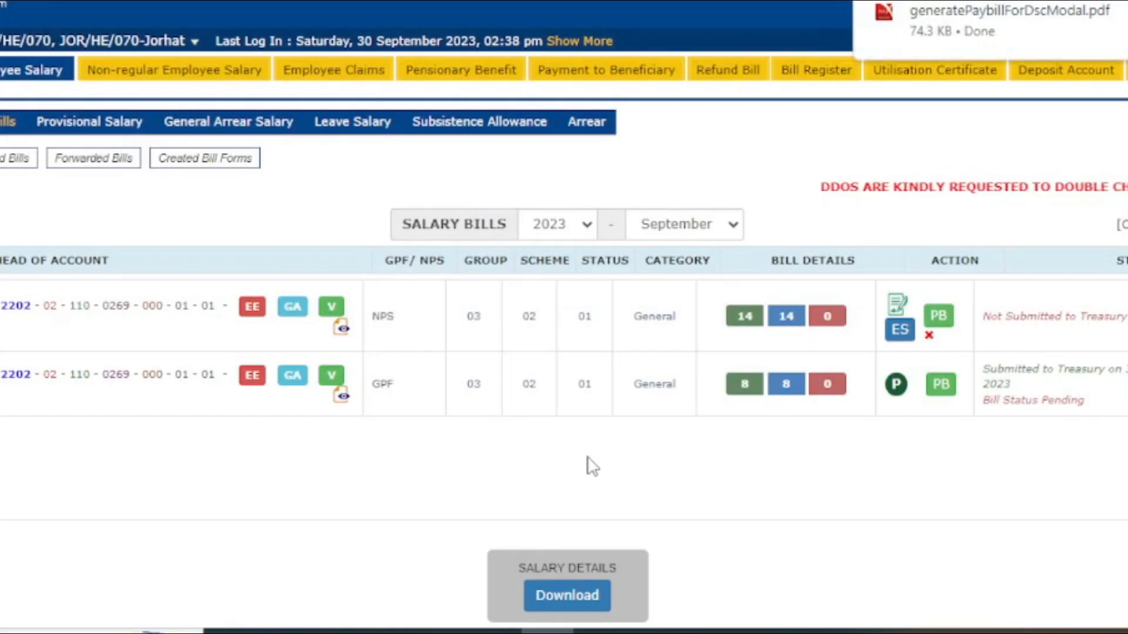
Step: Start e-signing the NPS pay bill and place the signature just above "Signature of DDO" on page 3
click(900, 332)
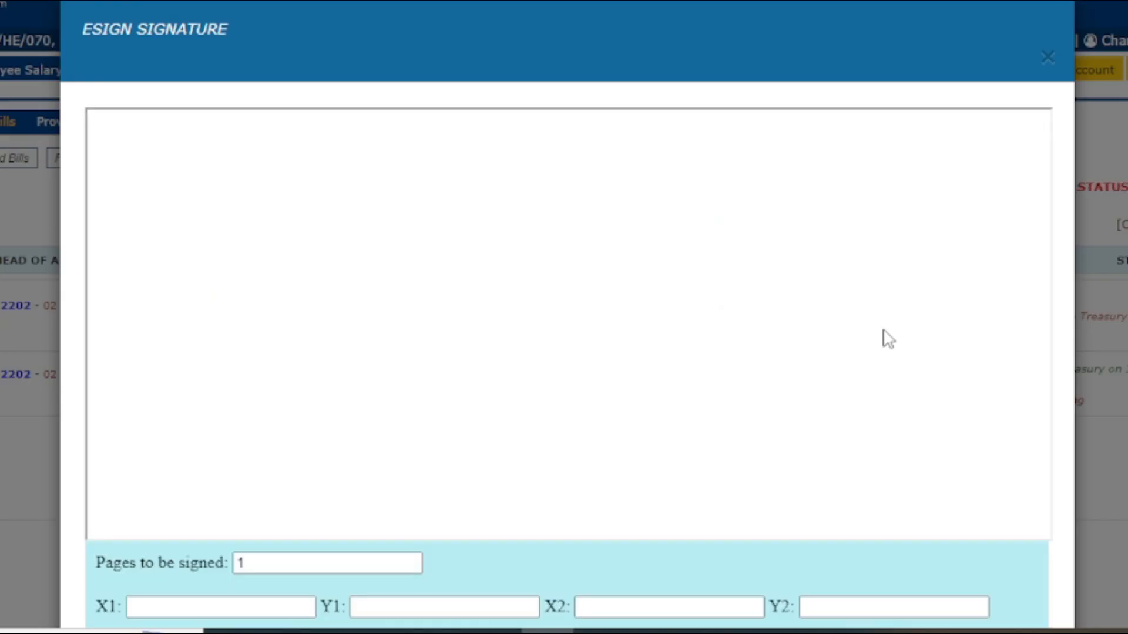
scroll(881, 328, down, 5)
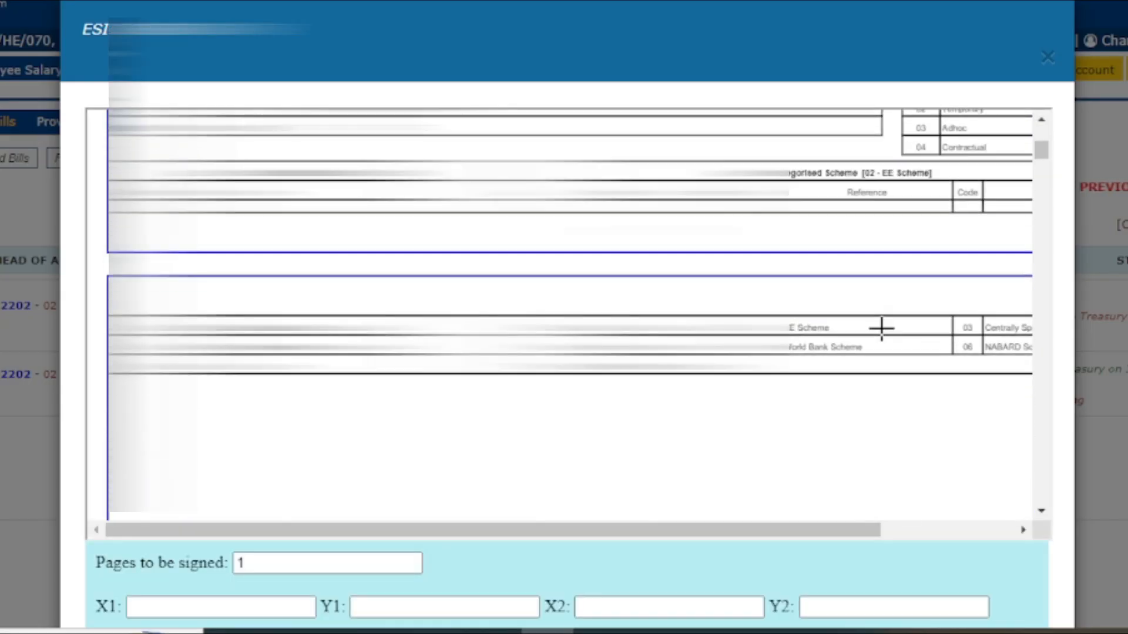
scroll(880, 328, down, 3)
drag(839, 528, 1024, 530)
scroll(888, 347, down, 4)
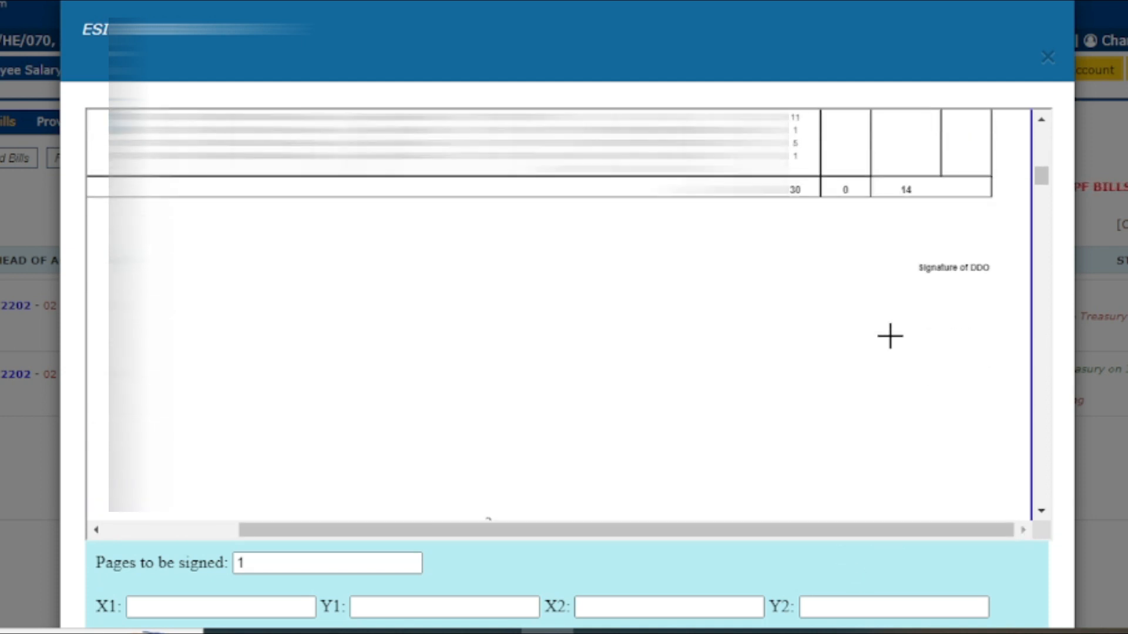
click(881, 243)
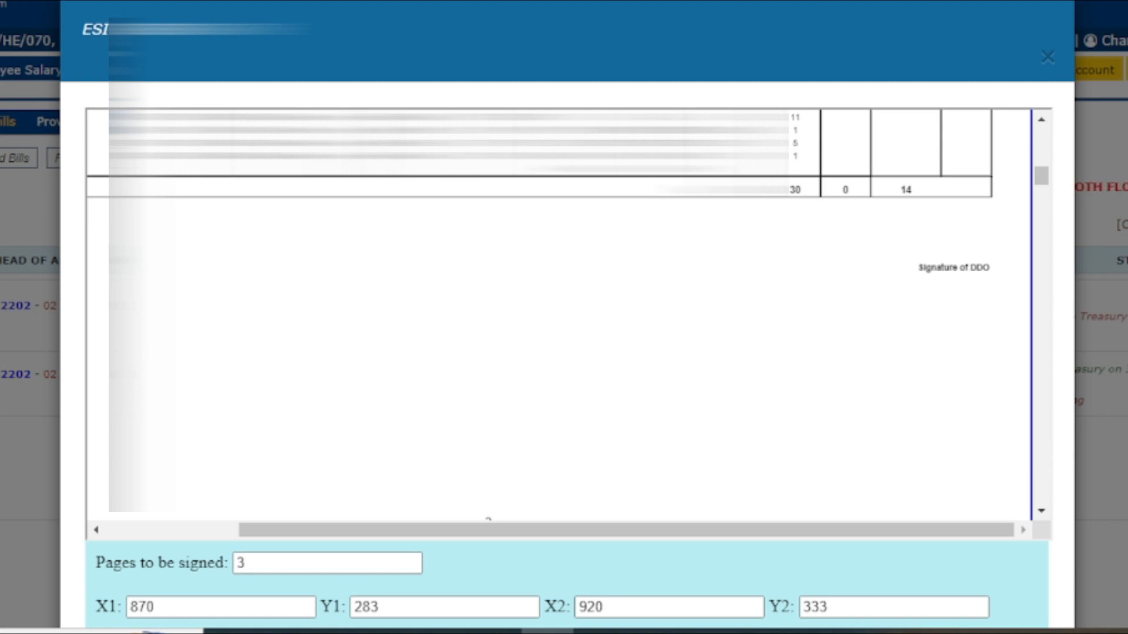
scroll(1024, 200, down, 2)
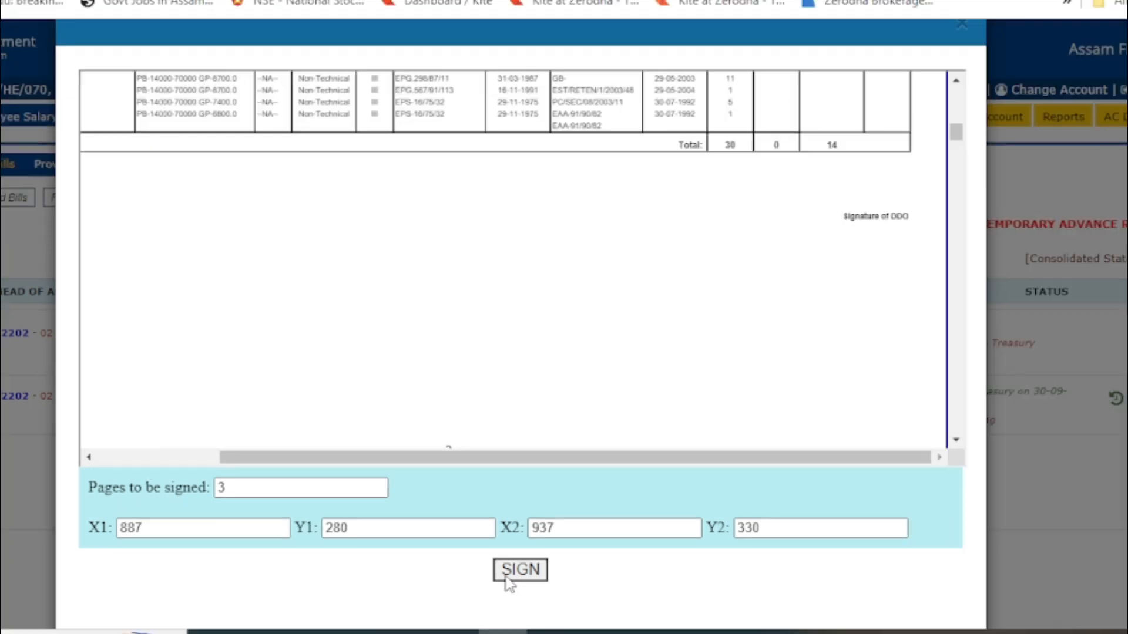
Step: Try to e-sign the NPS pay bill in the current browser, and close the eSign window
click(555, 571)
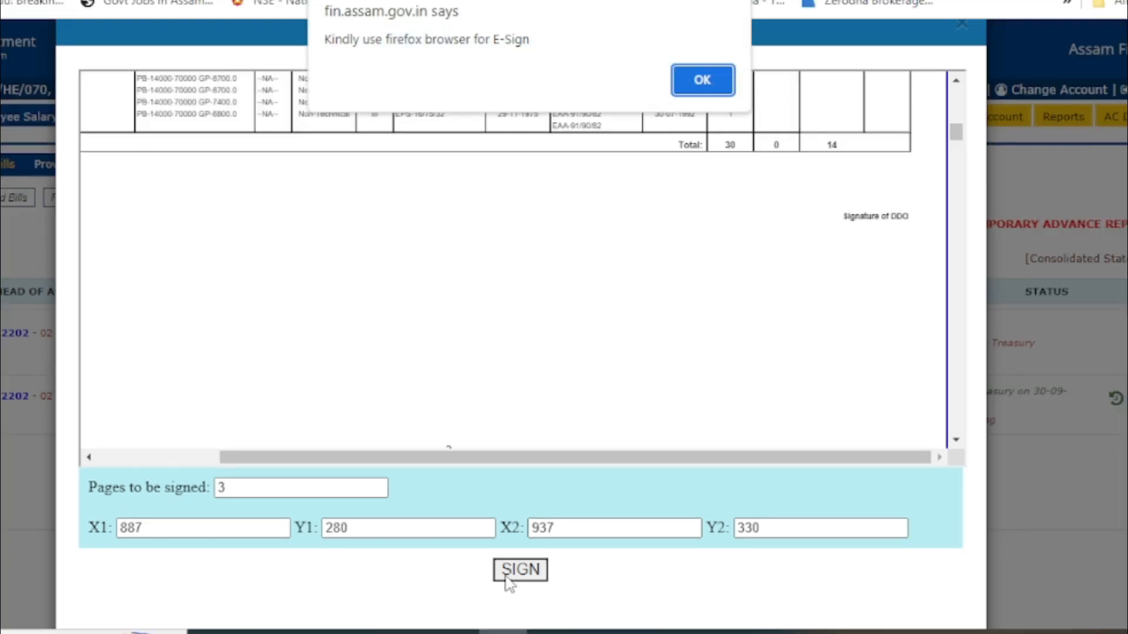
click(691, 80)
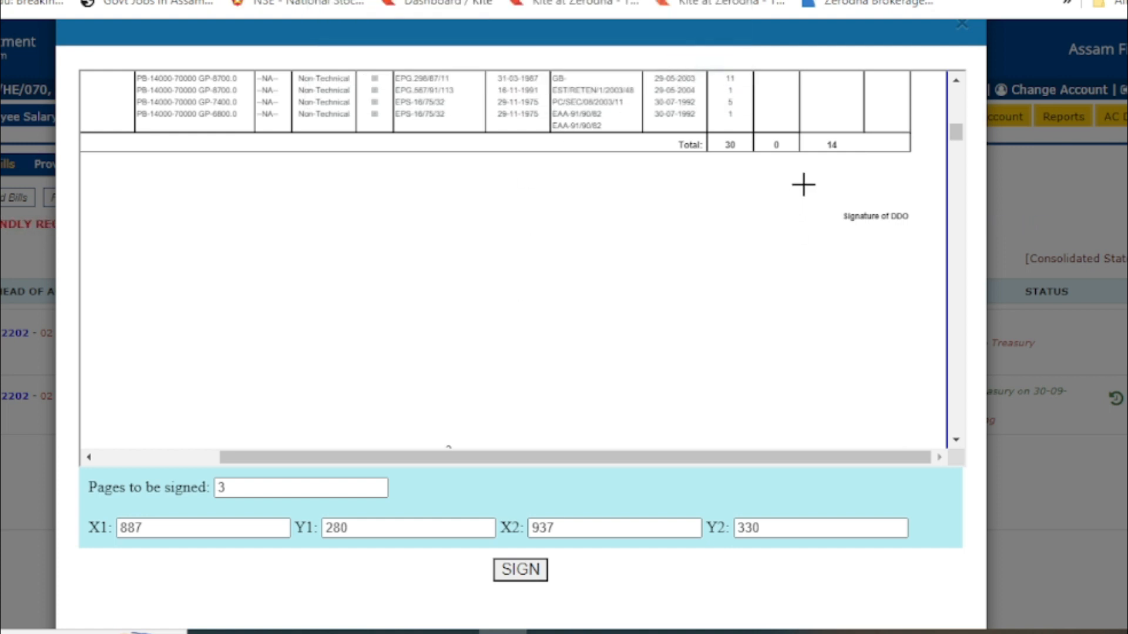
click(521, 569)
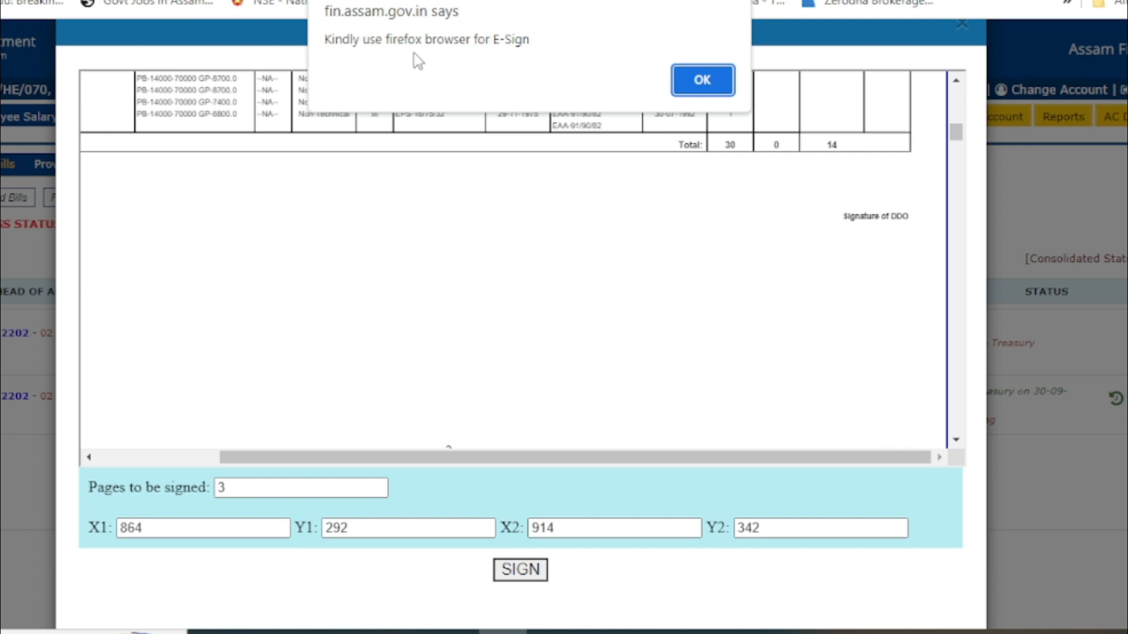
click(704, 82)
scroll(1070, 270, up, 2)
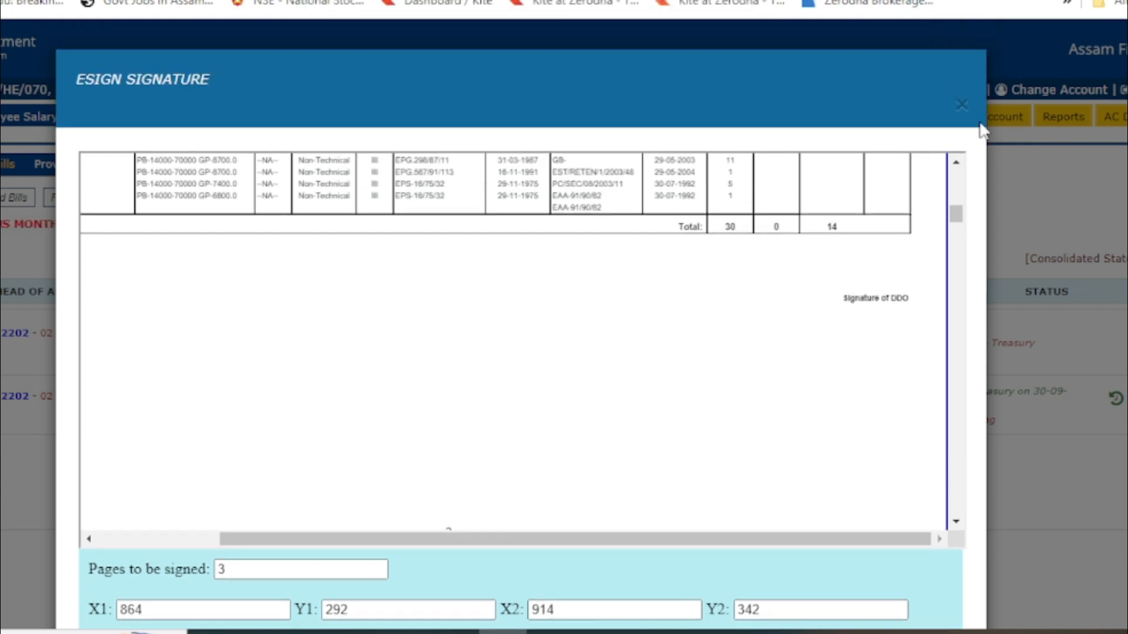
click(961, 105)
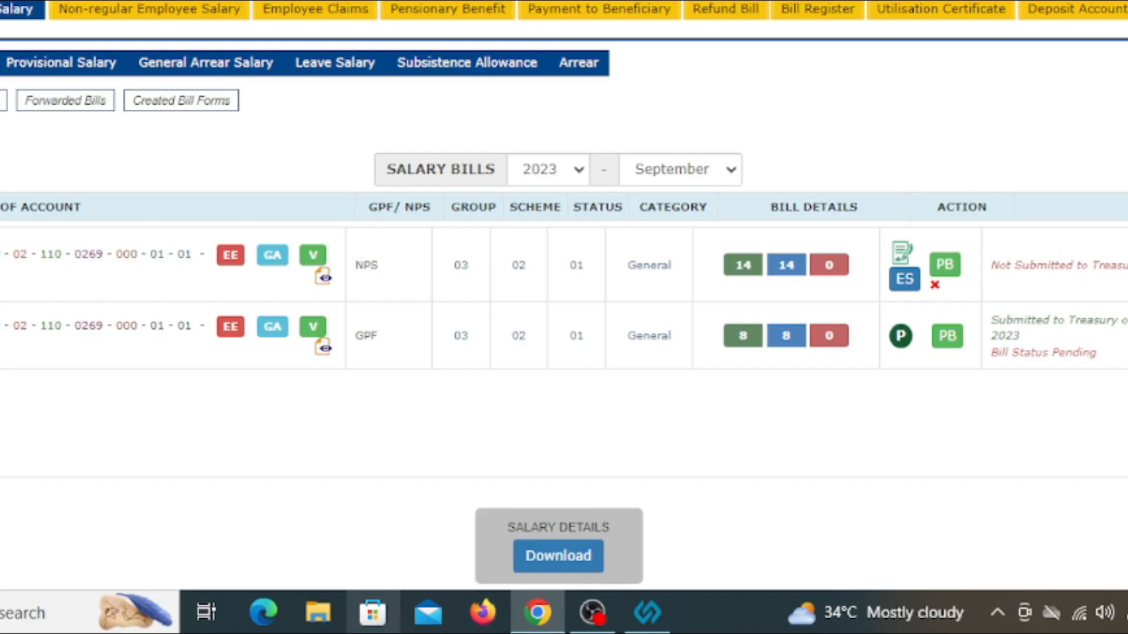
Step: Switch to Firefox without making it the default browser, and go to fin.assam.gov.in
click(462, 613)
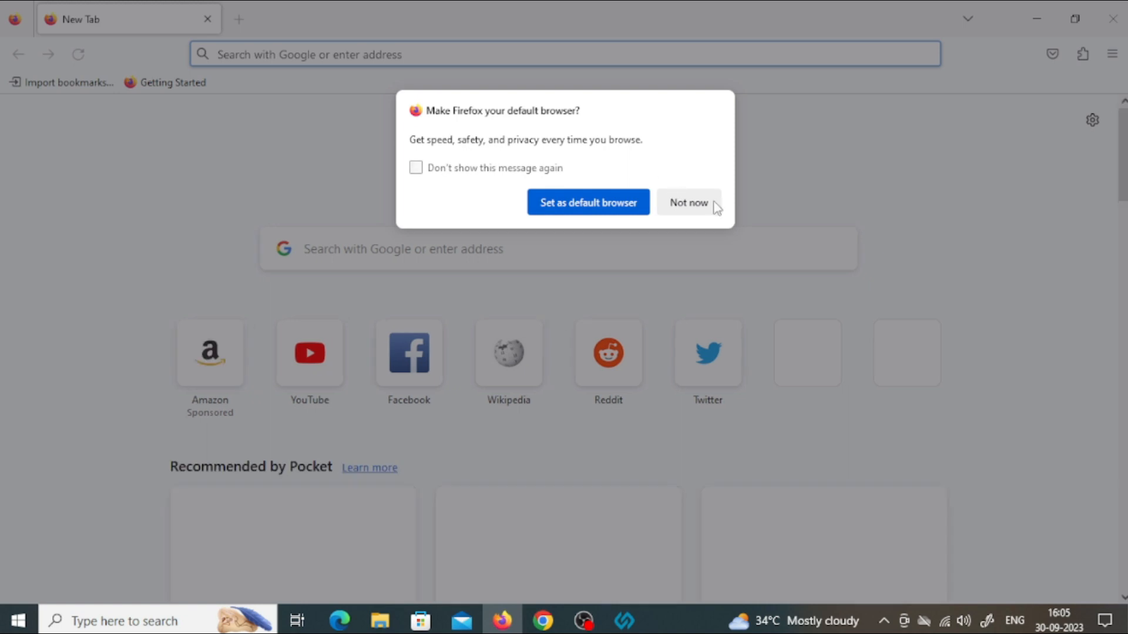
click(715, 205)
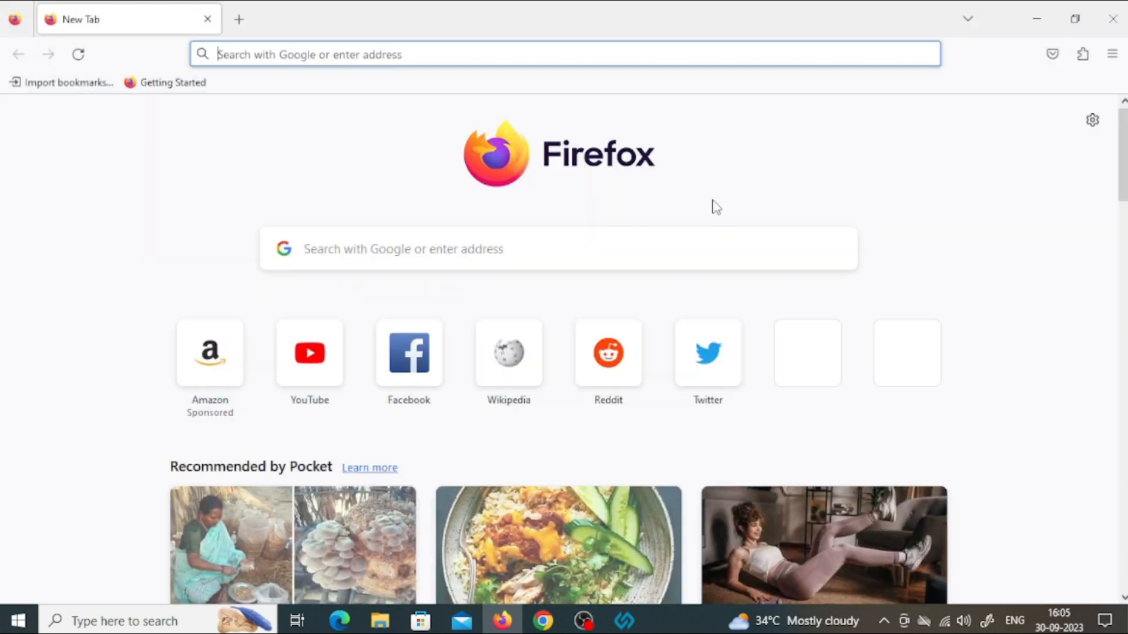
click(327, 47)
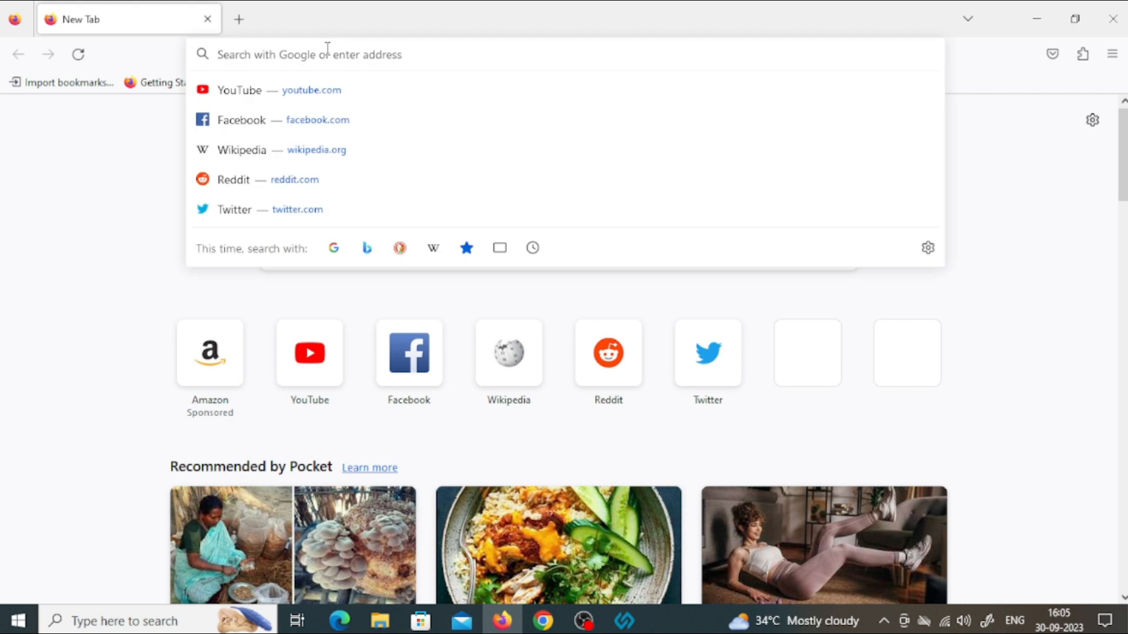
text(fin)
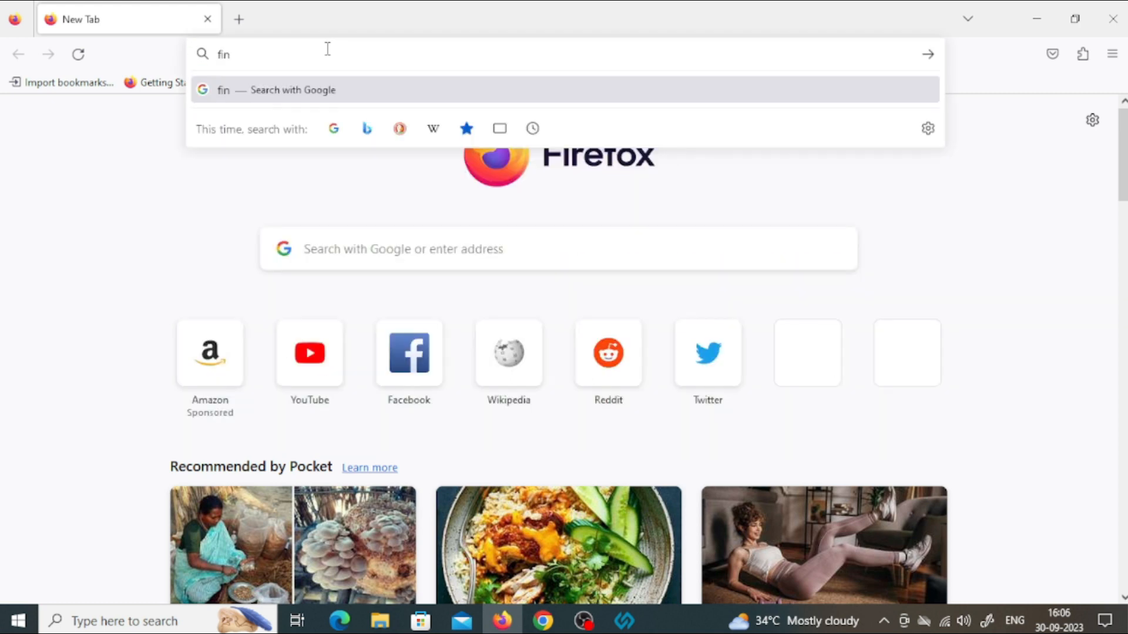
text(.assam)
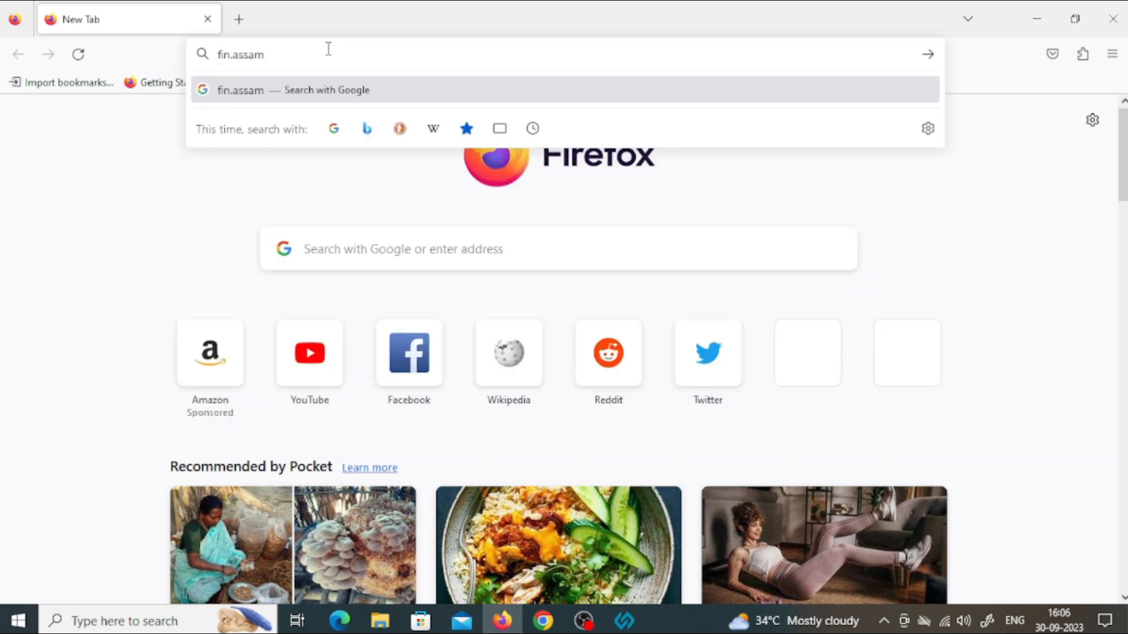
text(.gov.in)
key(Return)
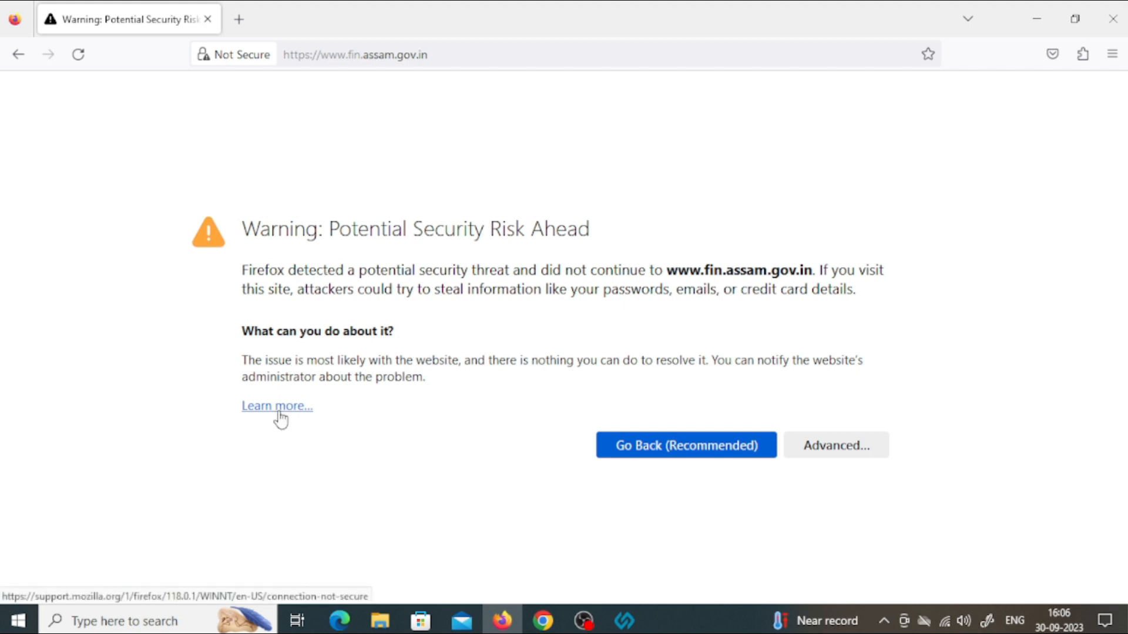
click(835, 453)
scroll(621, 365, down, 3)
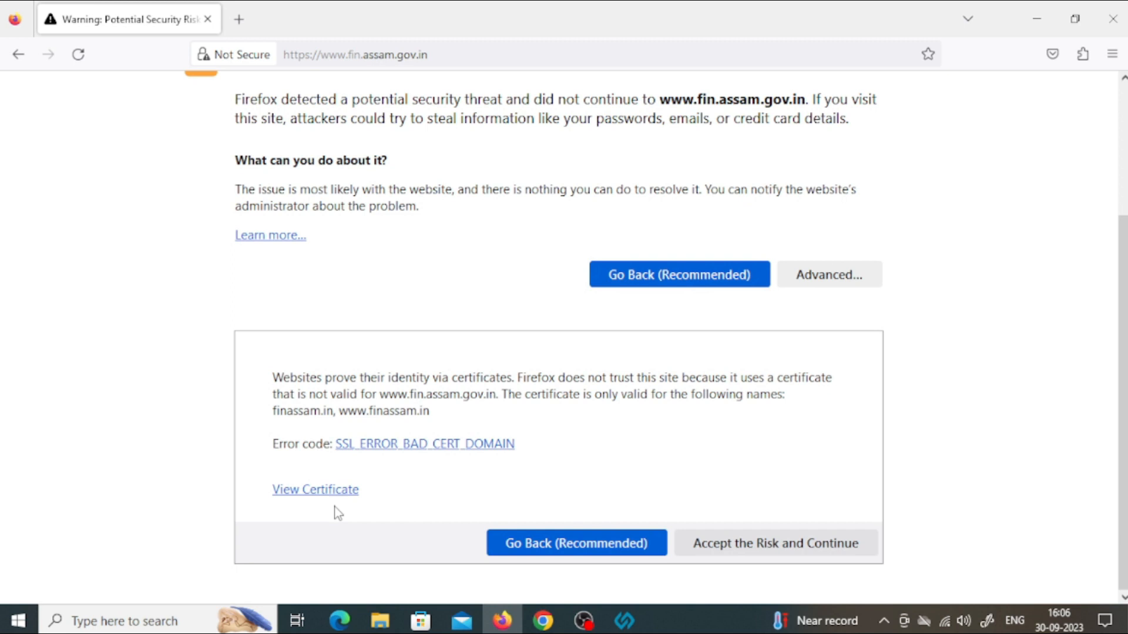
click(757, 547)
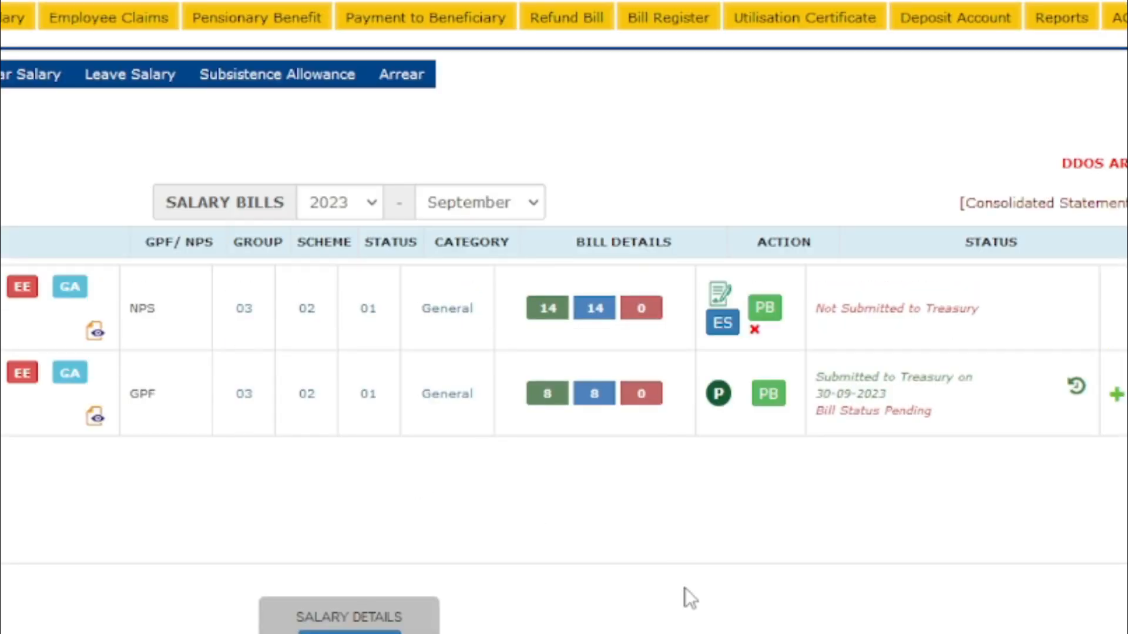
Step: Open the NPS bill for e-signing and place the signature just above "Signature of DDO" on page 3
click(717, 325)
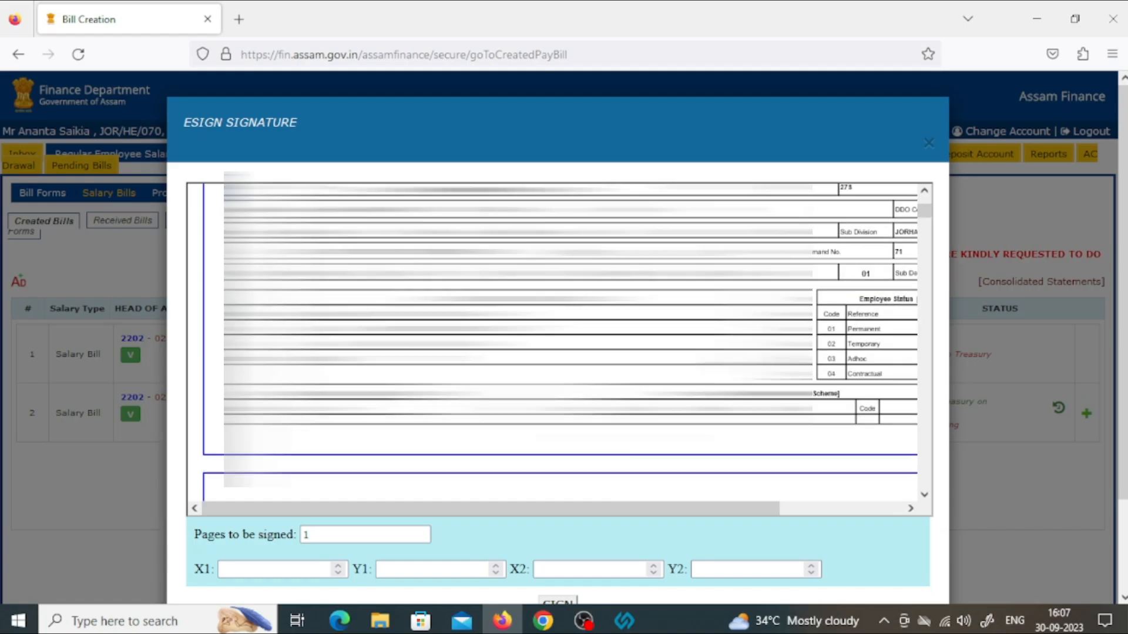
scroll(646, 364, down, 10)
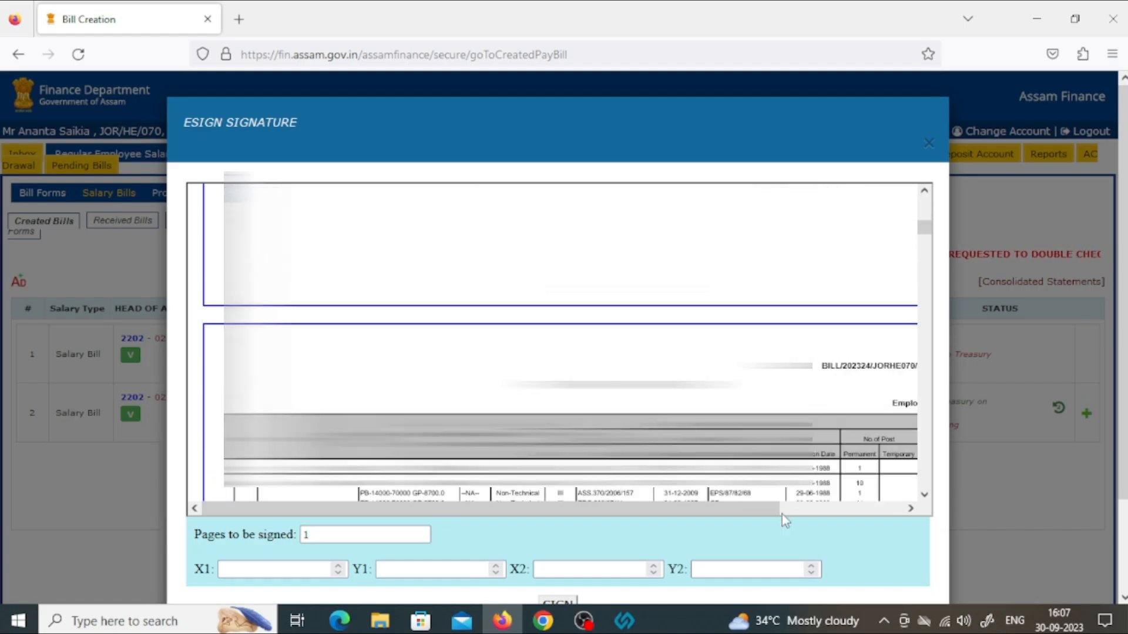
scroll(782, 515, down, 3)
drag(778, 510, 992, 541)
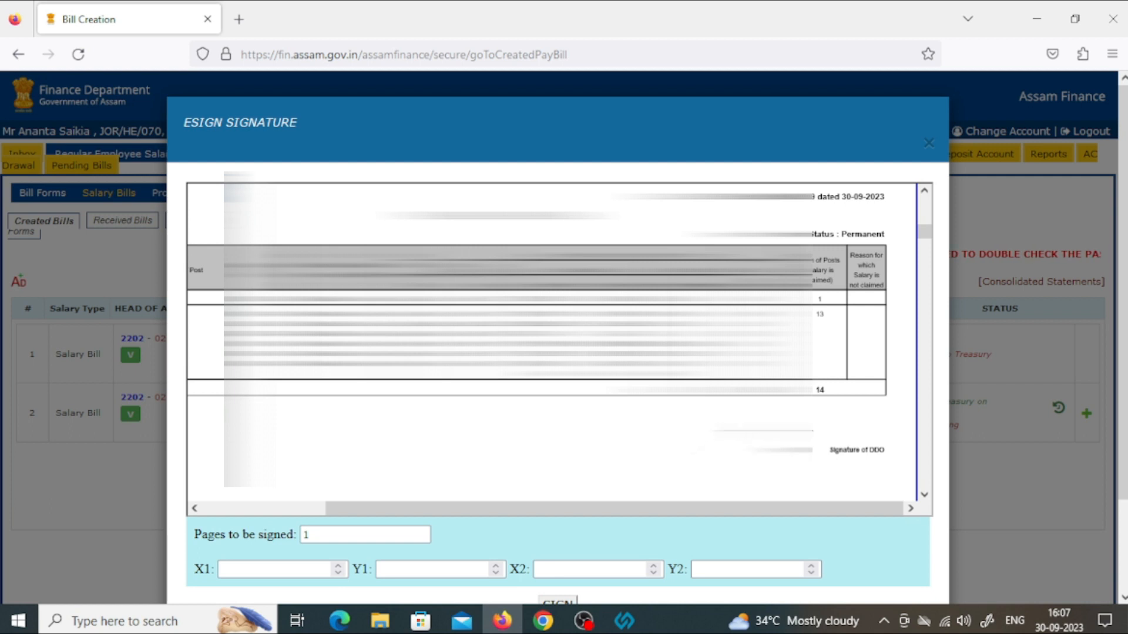
click(807, 429)
drag(1124, 399, 1123, 491)
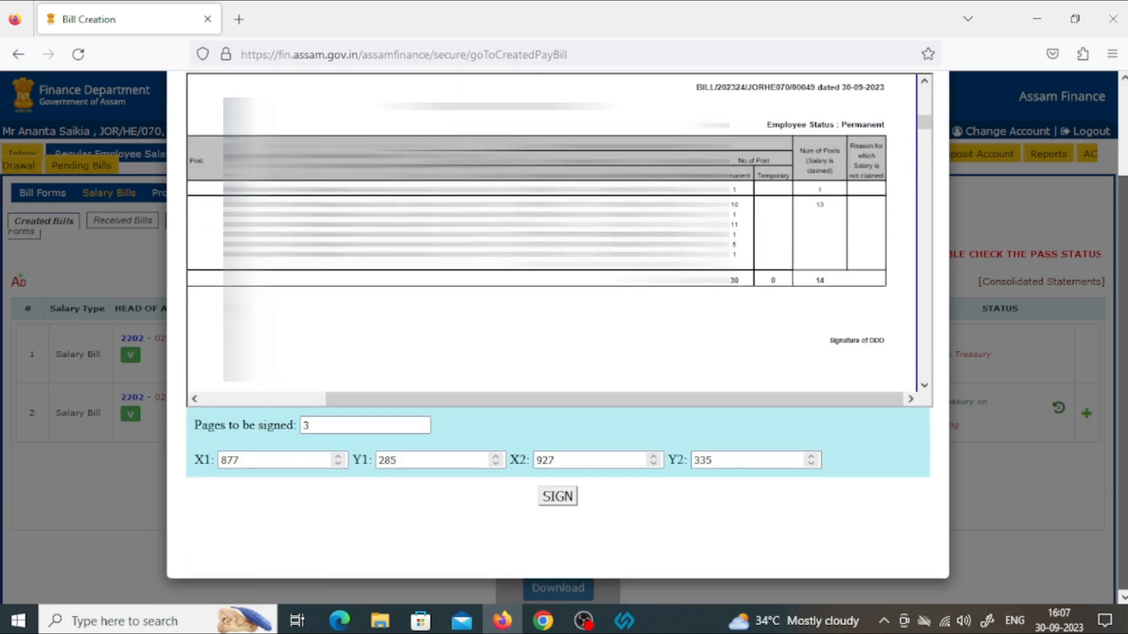
Step: Start signing the pay bill and open the Aadhaar number entry in CDAC's e-Sign Service with Aadhaar OTP verification
click(558, 498)
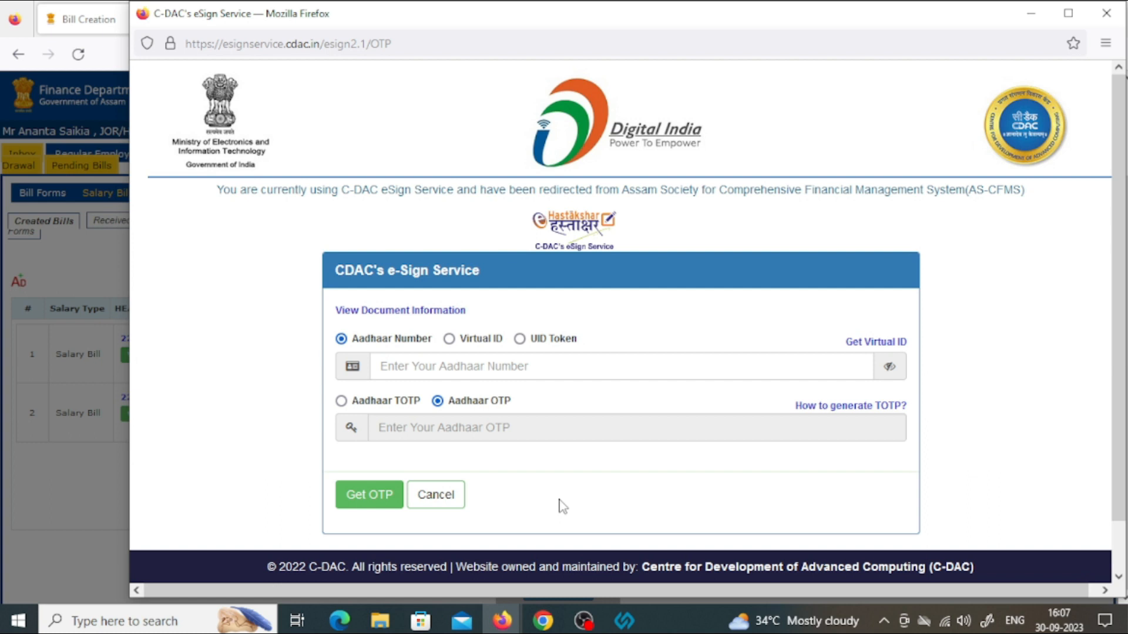
click(455, 363)
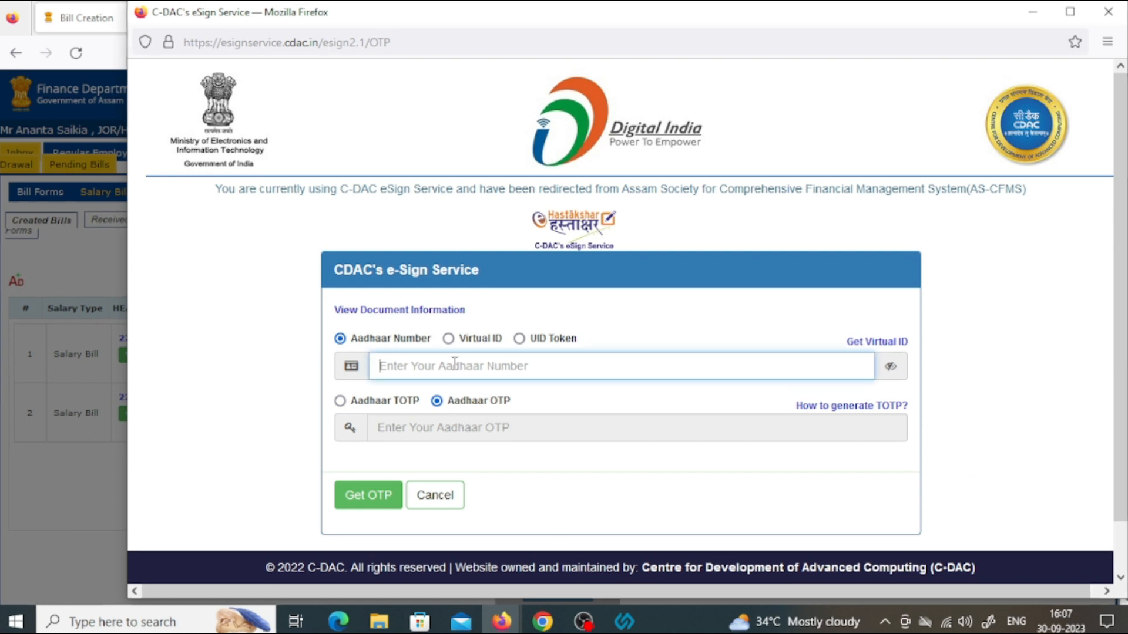